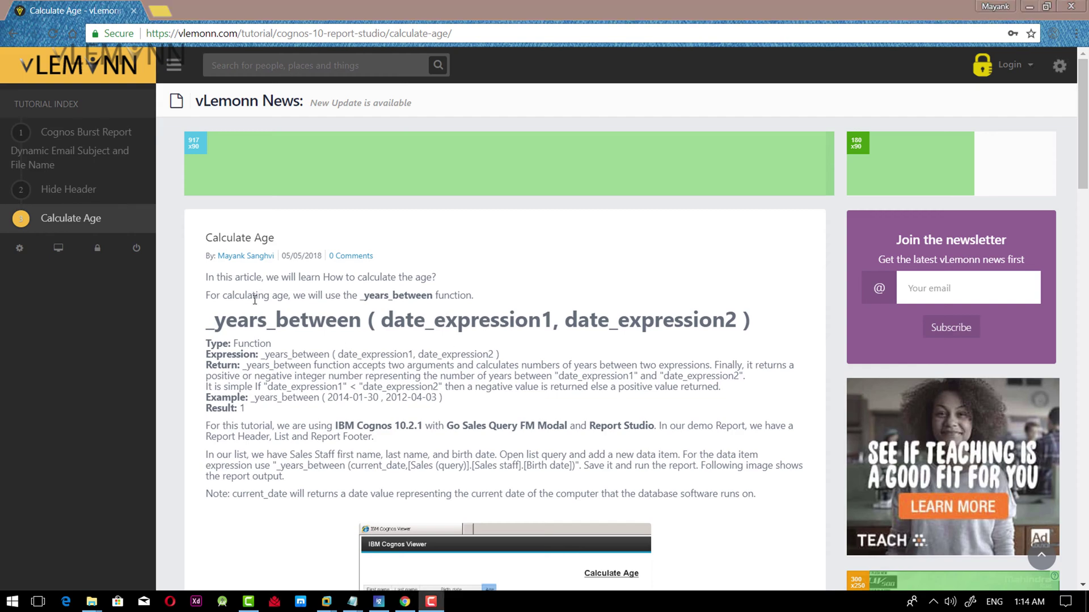
- Switch from the Chrome tutorial to the VMware window showing Cognos Connection's Tutorials folder
key(alt+Tab)
key(alt+Tab)
key(alt+Tab)
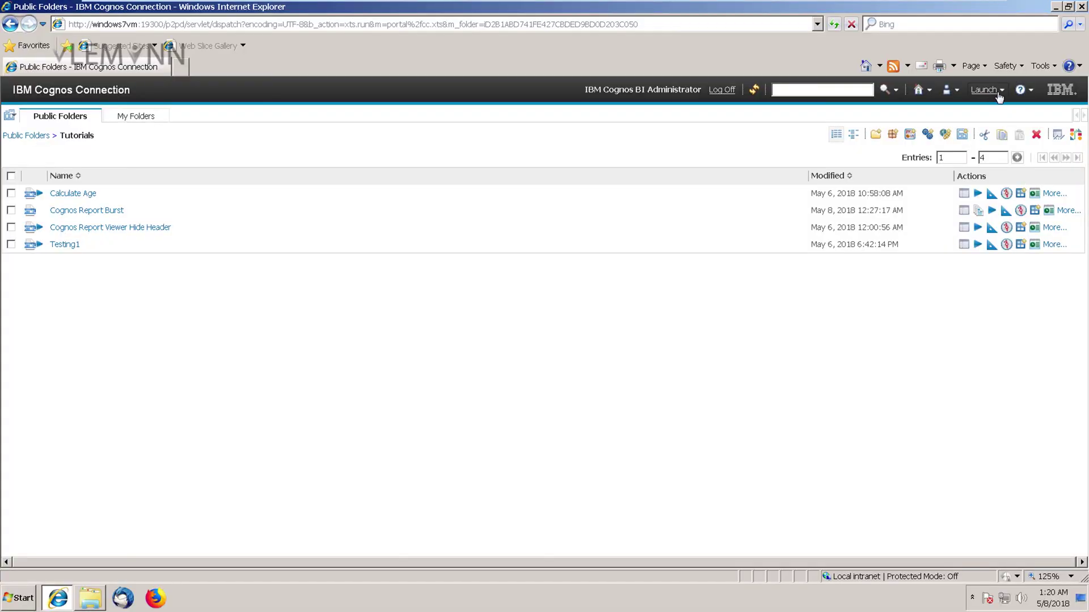
- Create a new blank List report in Report Studio on the GO Sales (query) package
click(987, 92)
click(942, 139)
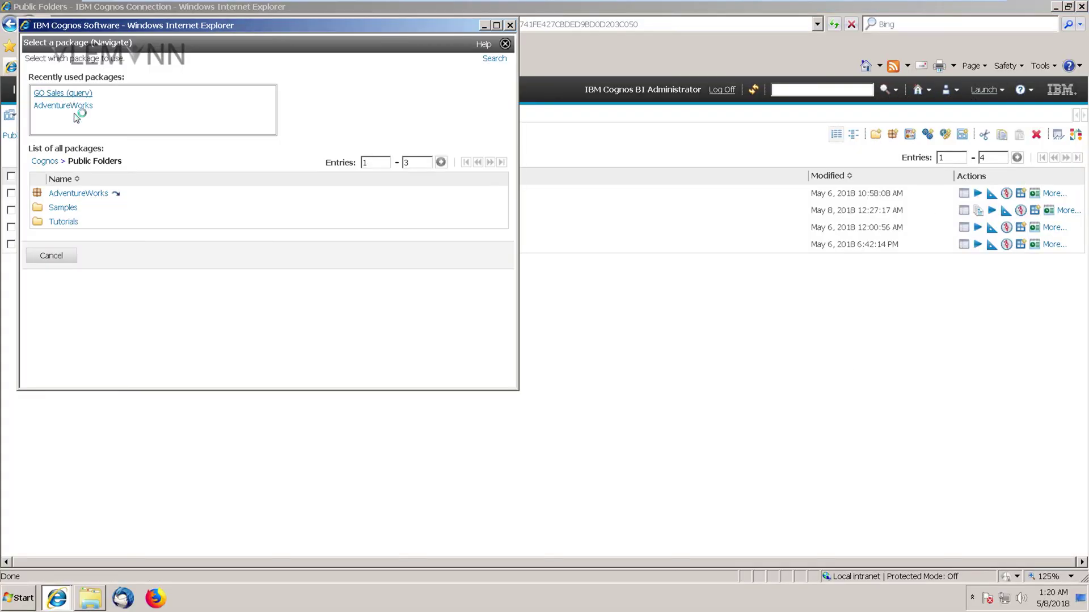
click(75, 107)
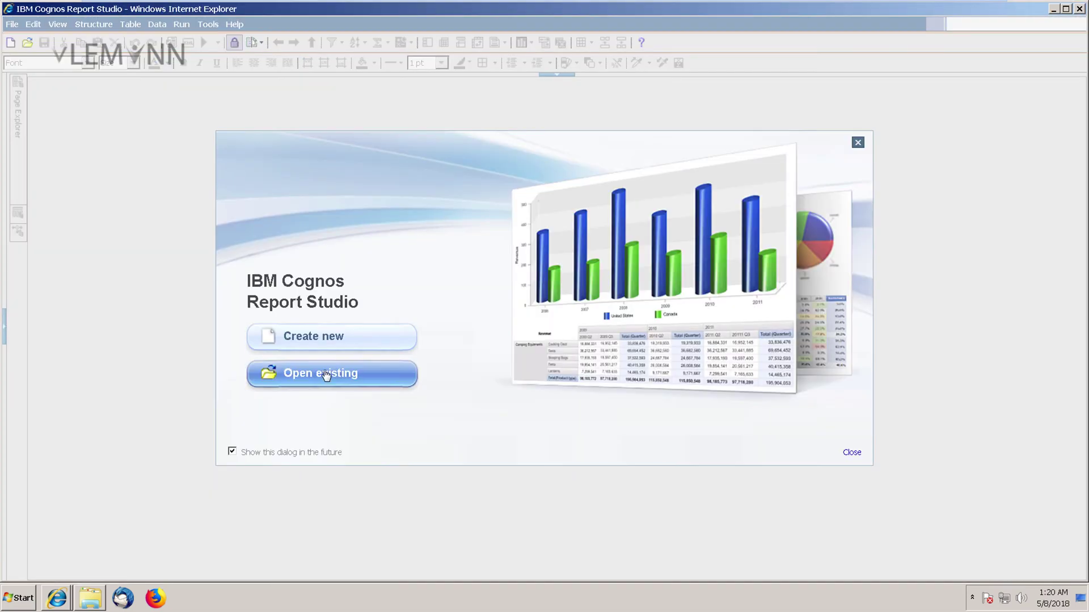
click(318, 349)
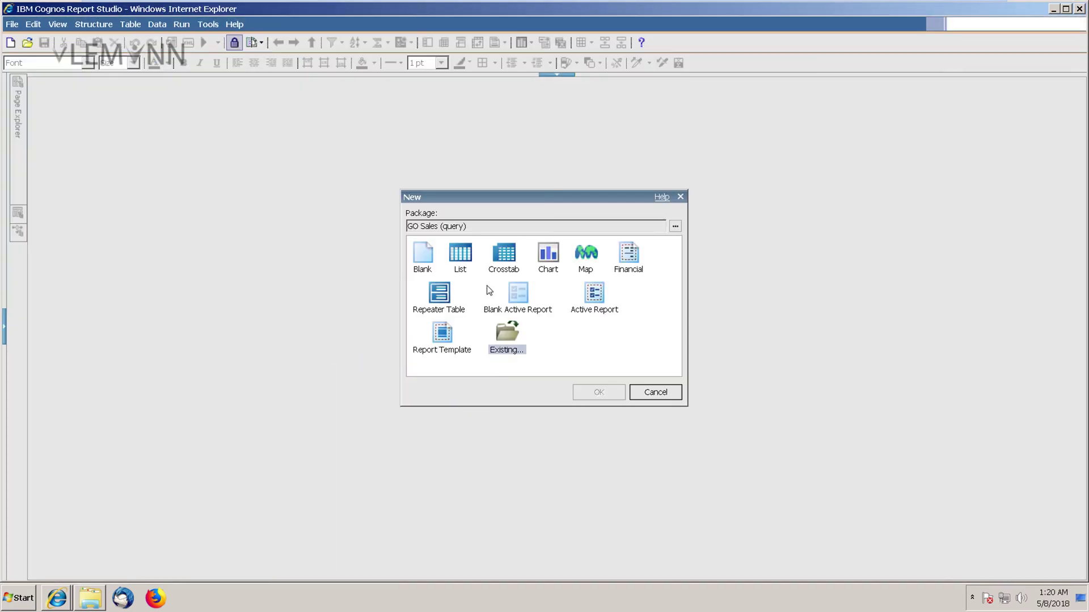
click(460, 256)
click(597, 392)
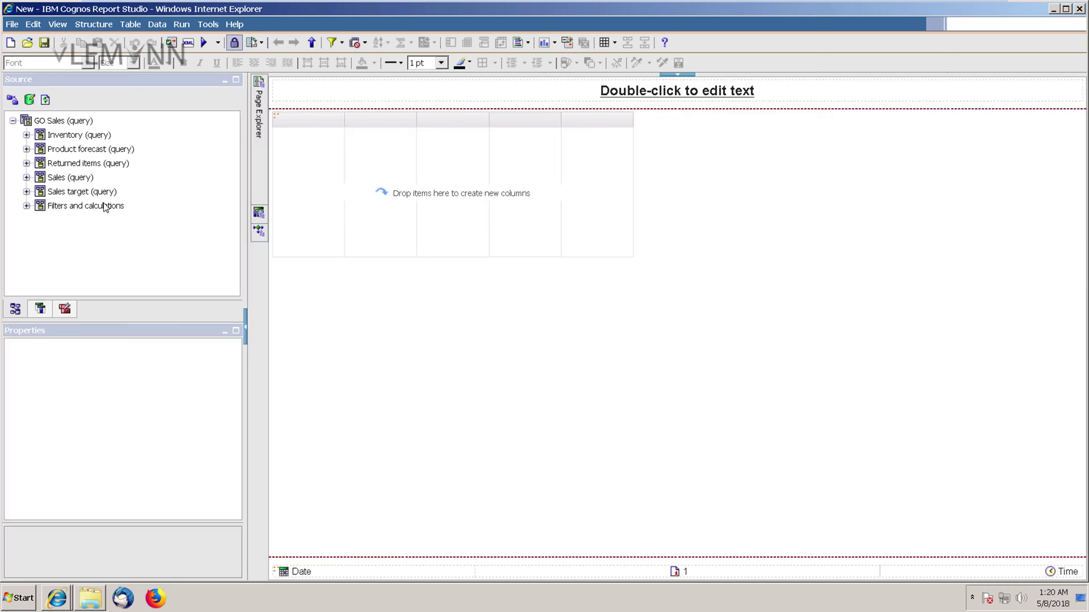
- Add Sales staff First name, Last name and Birth date as list columns and preview the run
click(27, 177)
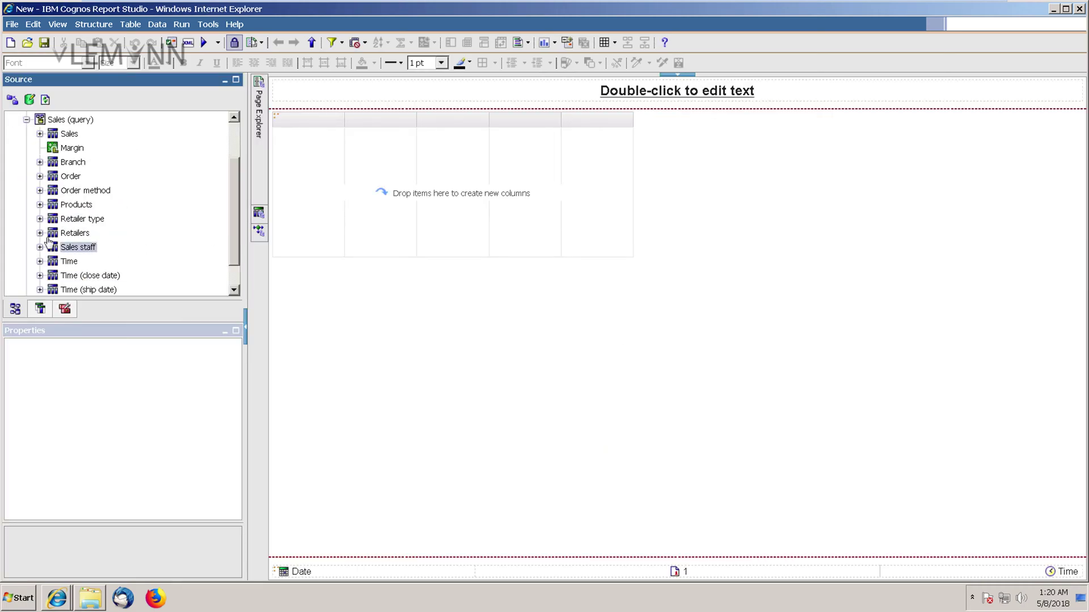
scroll(42, 204, down, 3)
click(39, 216)
click(92, 233)
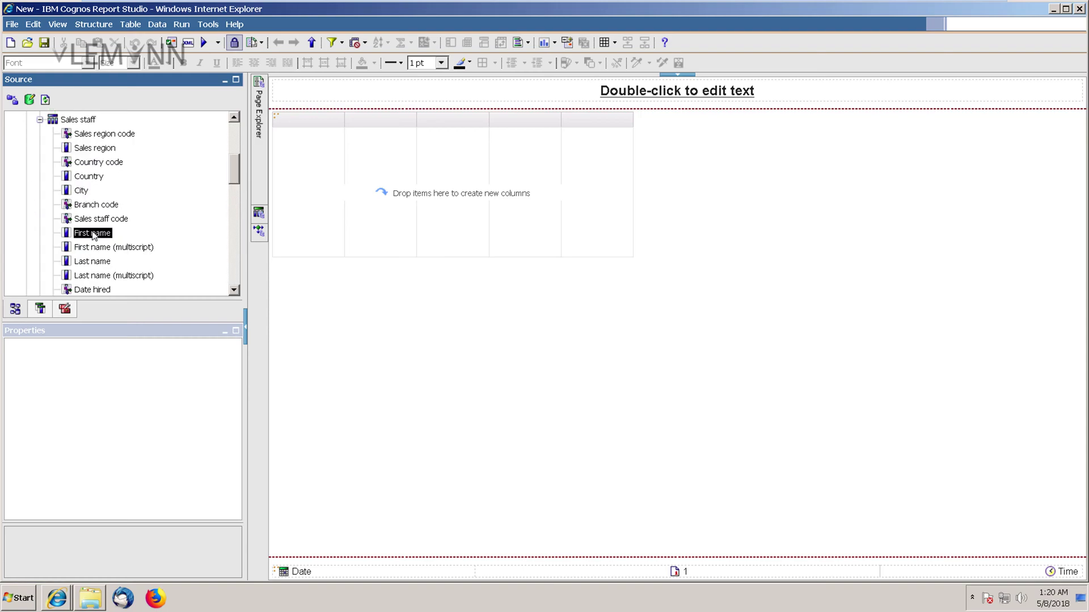
click(92, 261)
scroll(102, 283, down, 2)
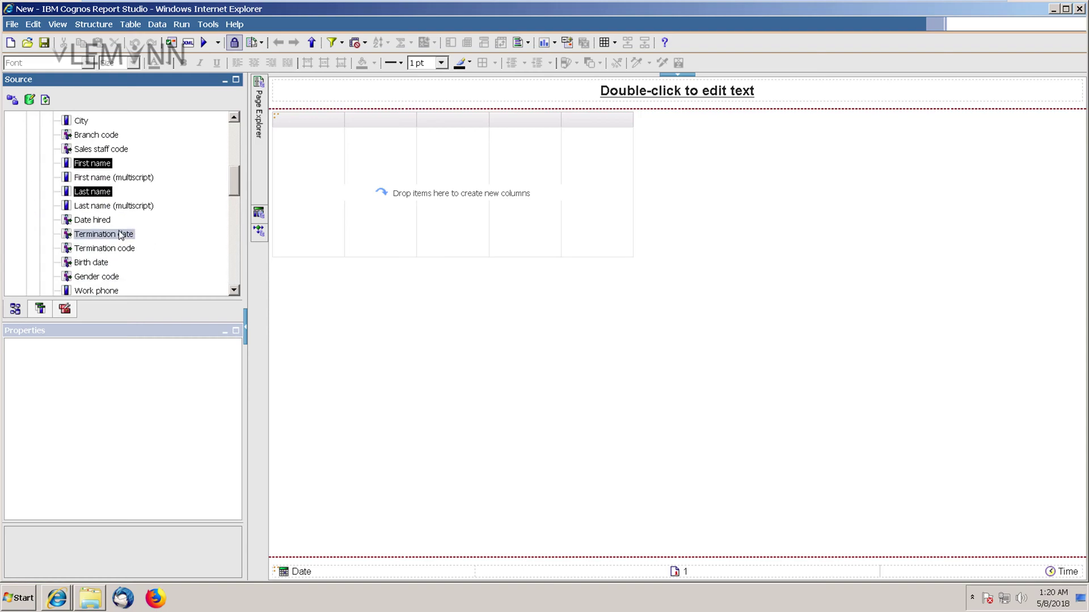
ctrl+click(102, 263)
drag(102, 268, 340, 212)
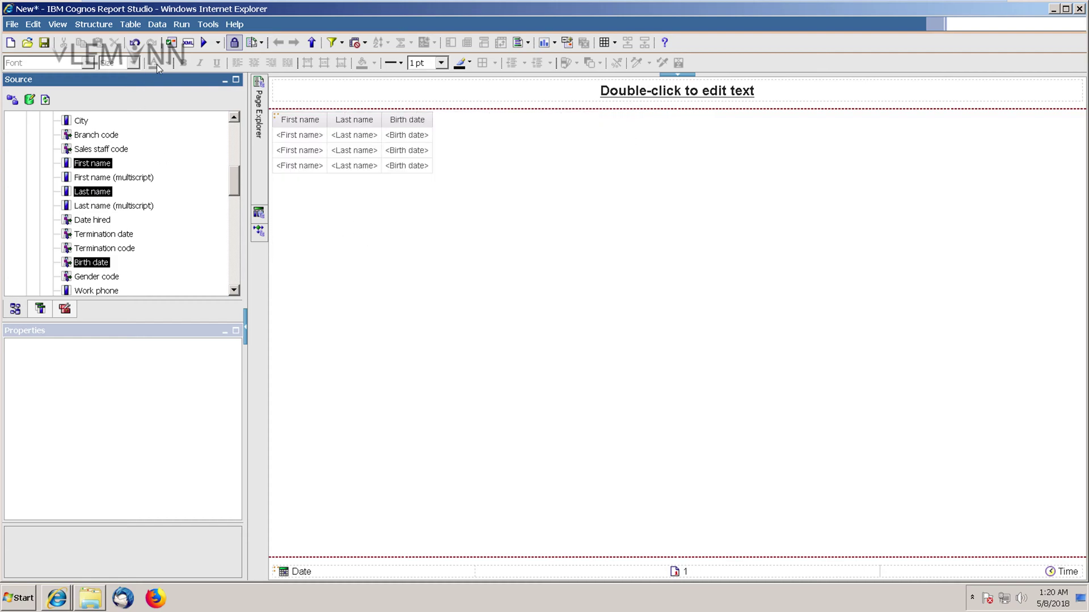
click(204, 42)
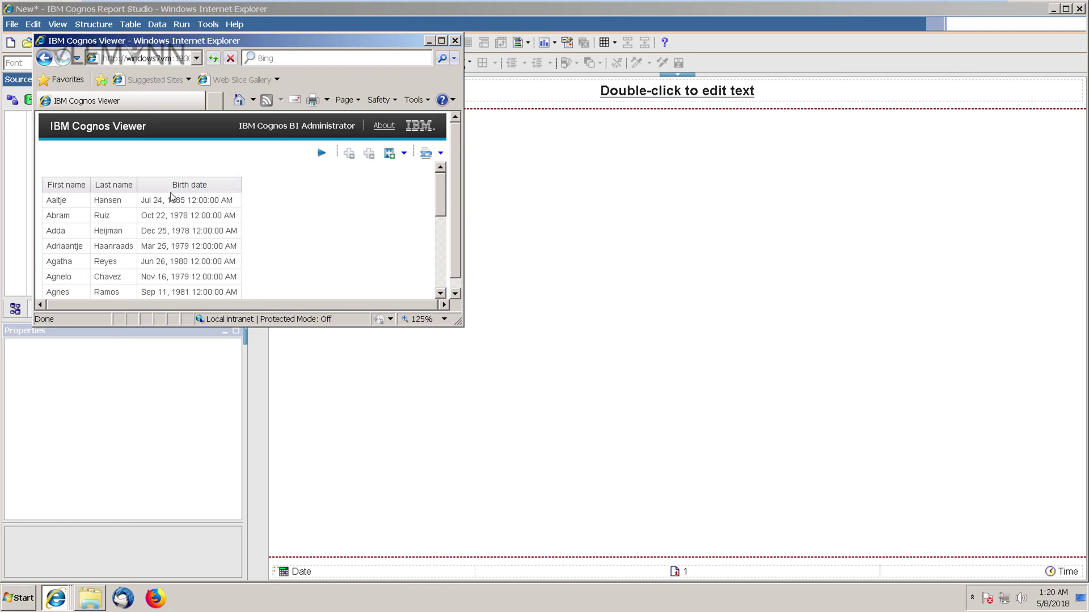
click(455, 41)
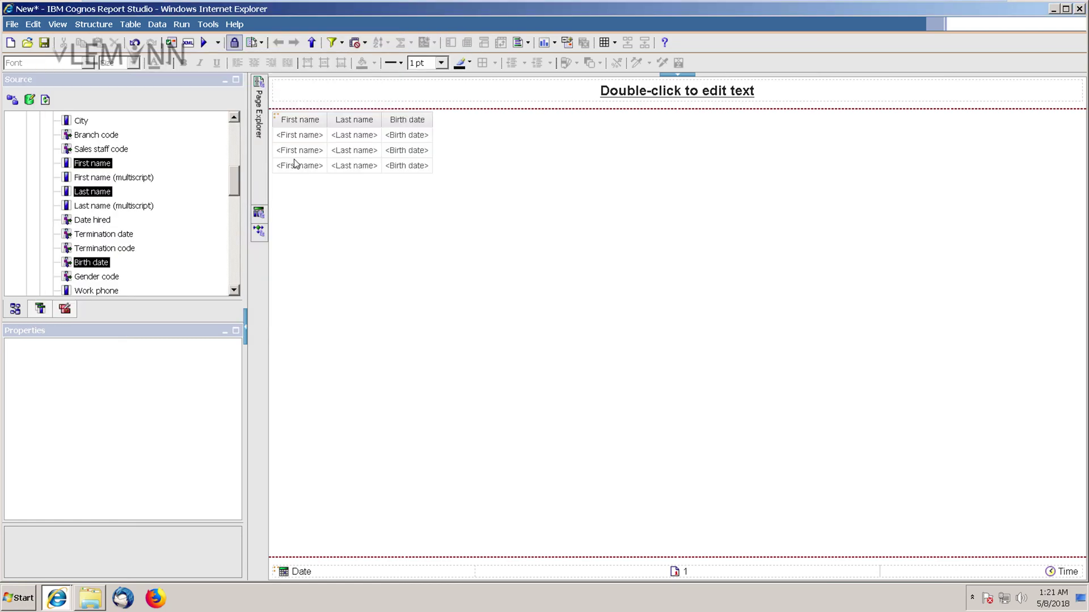
- Add a new data item named Age to the list's query
right_click(291, 155)
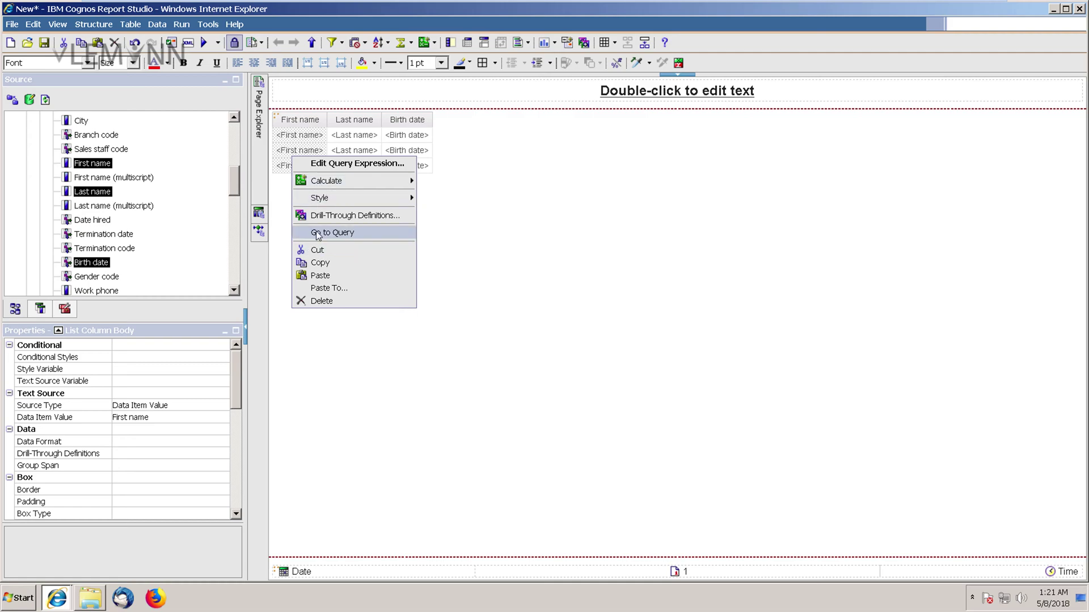
key(Escape)
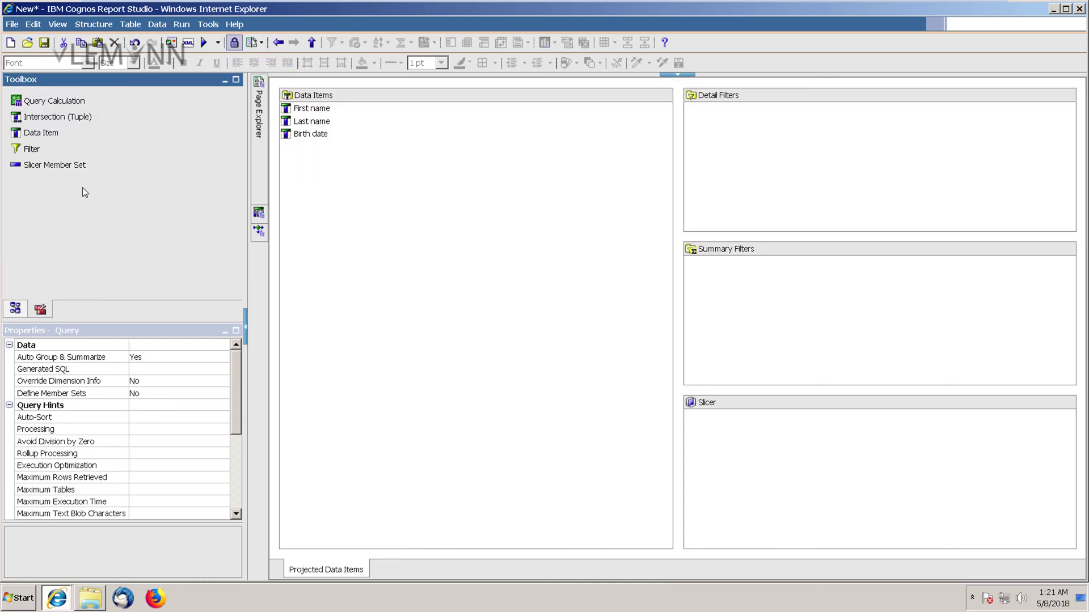
click(43, 309)
drag(40, 133, 327, 155)
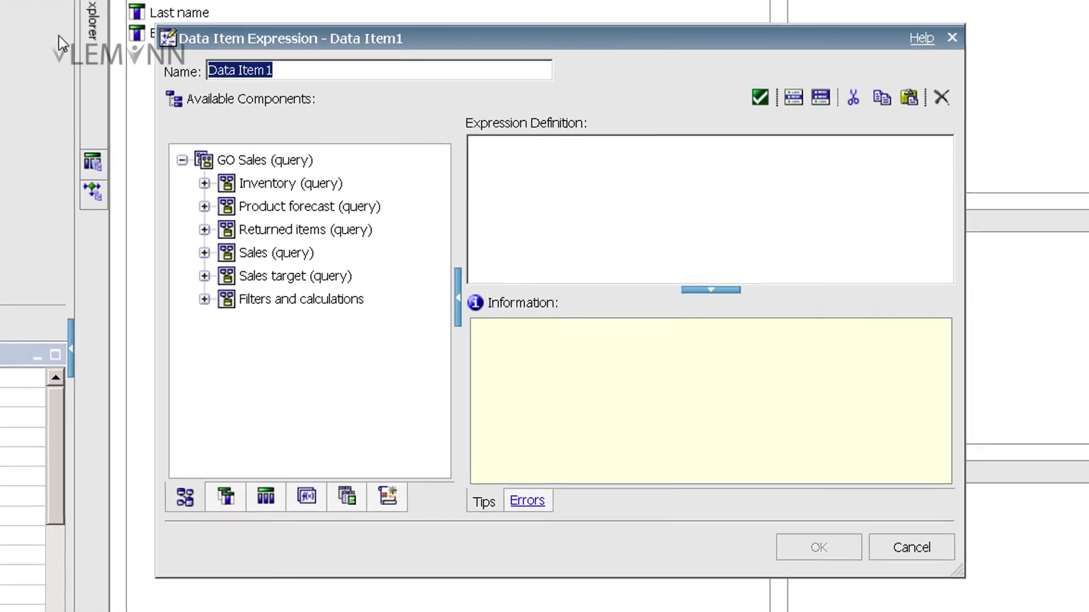
text(Age)
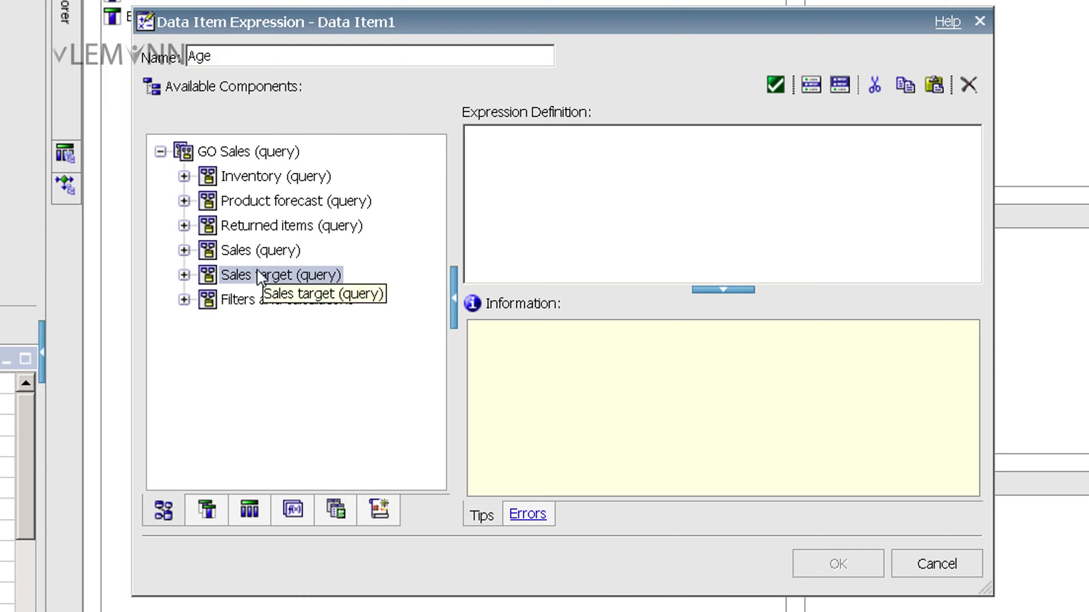
- Put [Birth date] into the Age expression and show the business date and time functions
click(206, 510)
click(228, 177)
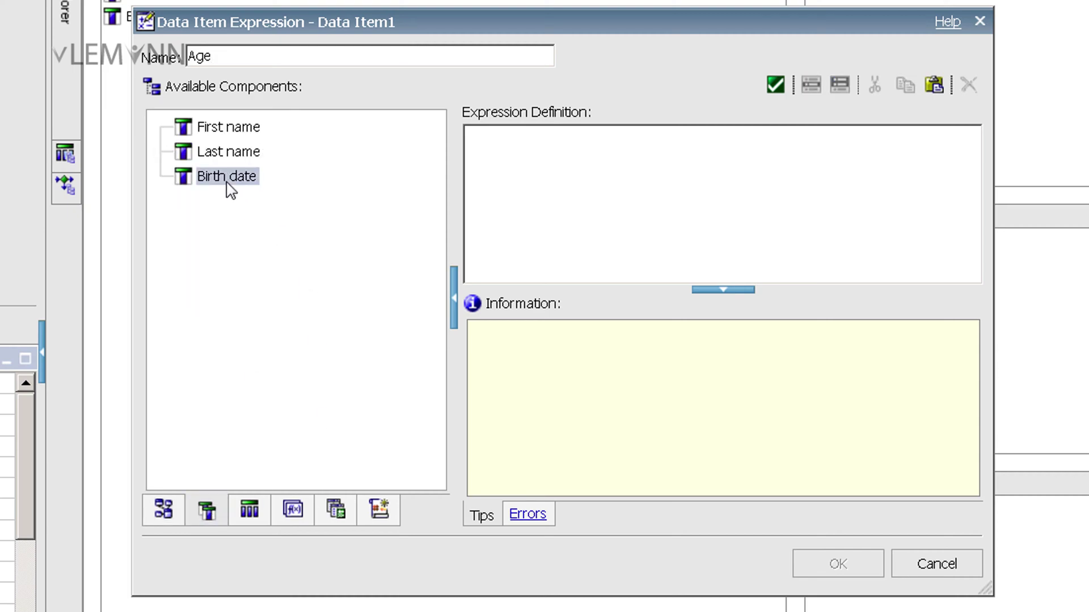
drag(226, 182, 512, 175)
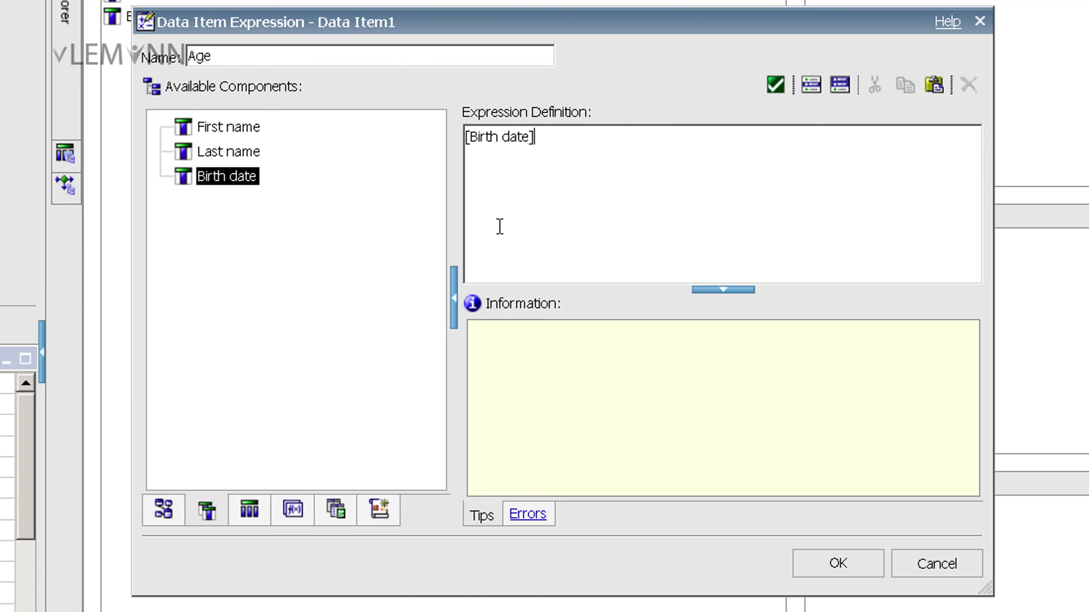
click(294, 510)
click(241, 253)
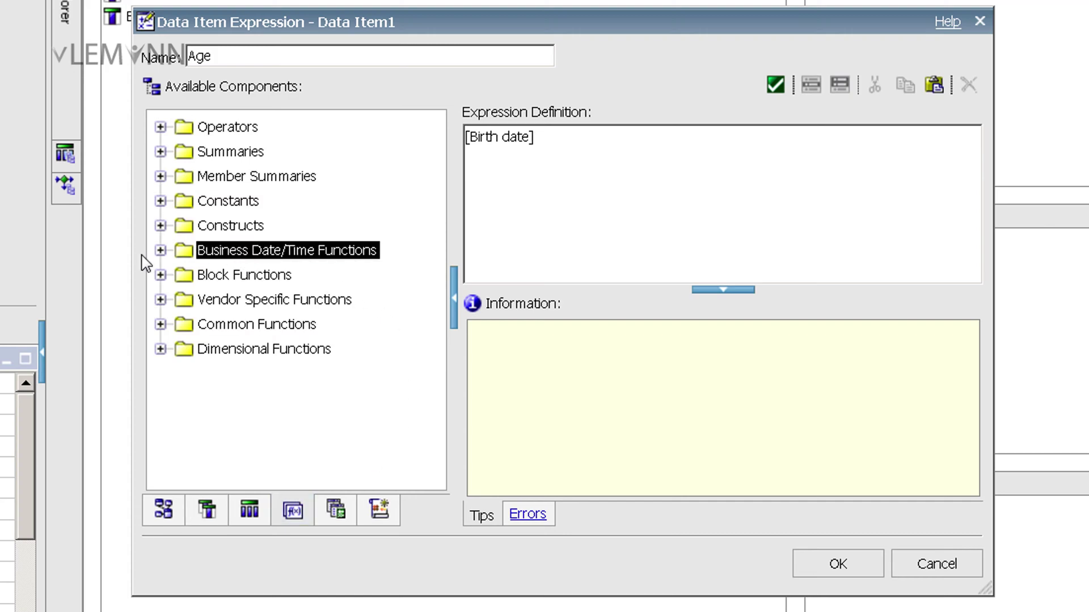
- Insert the _years_between function ahead of [Birth date] in the Age expression
click(161, 252)
scroll(351, 460, down, 1)
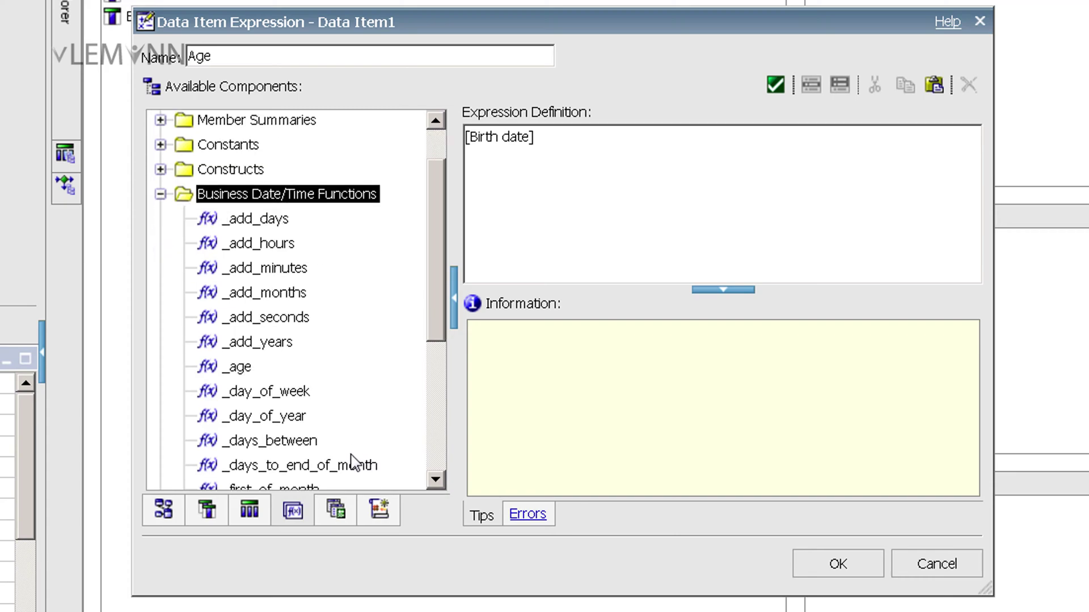
scroll(350, 459, down, 3)
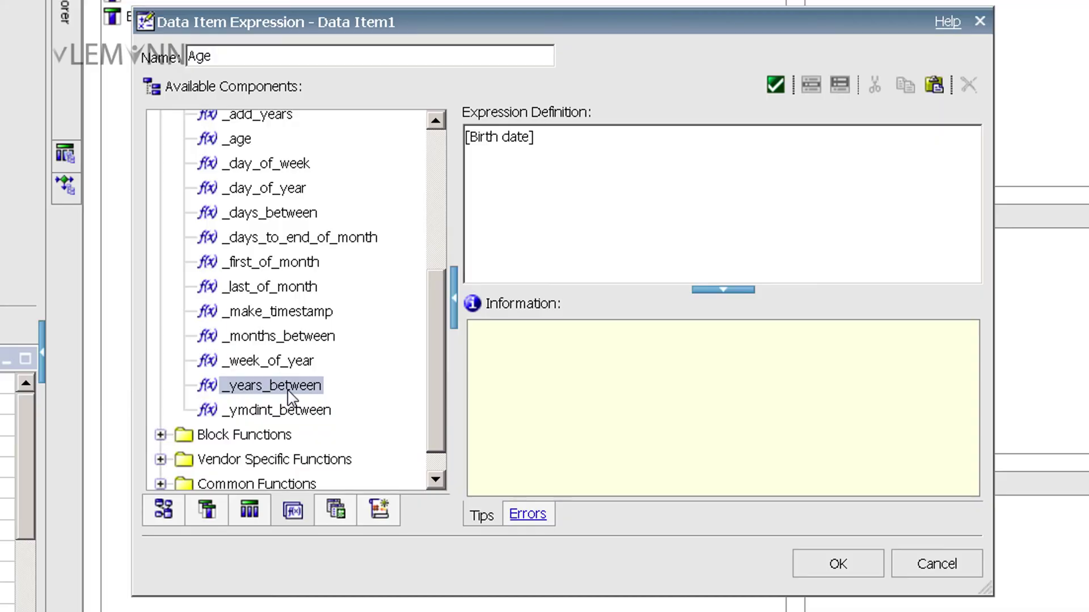
drag(227, 388, 468, 145)
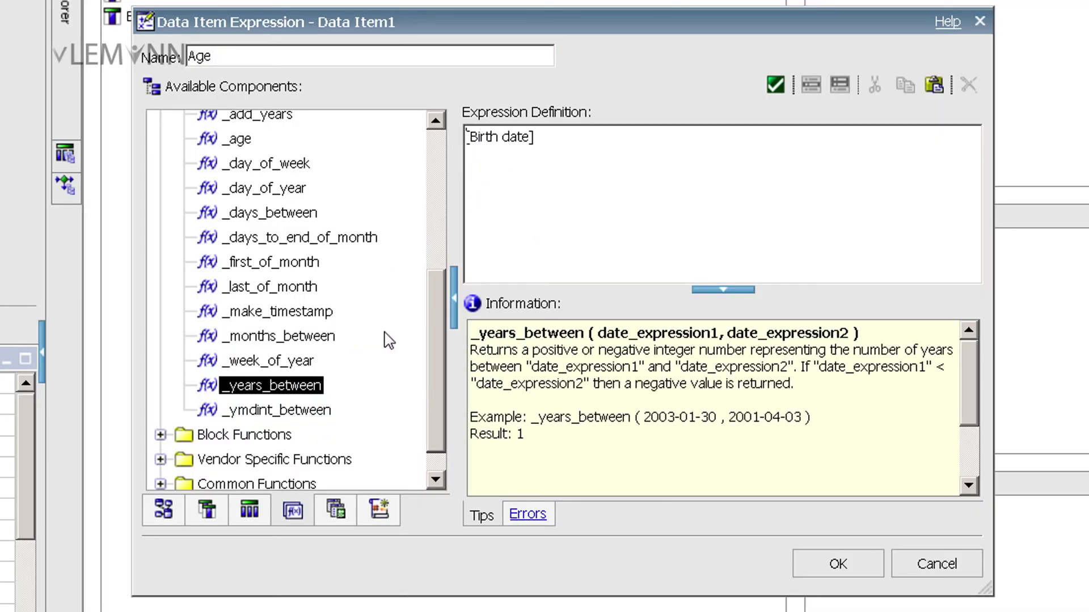
drag(286, 397, 469, 147)
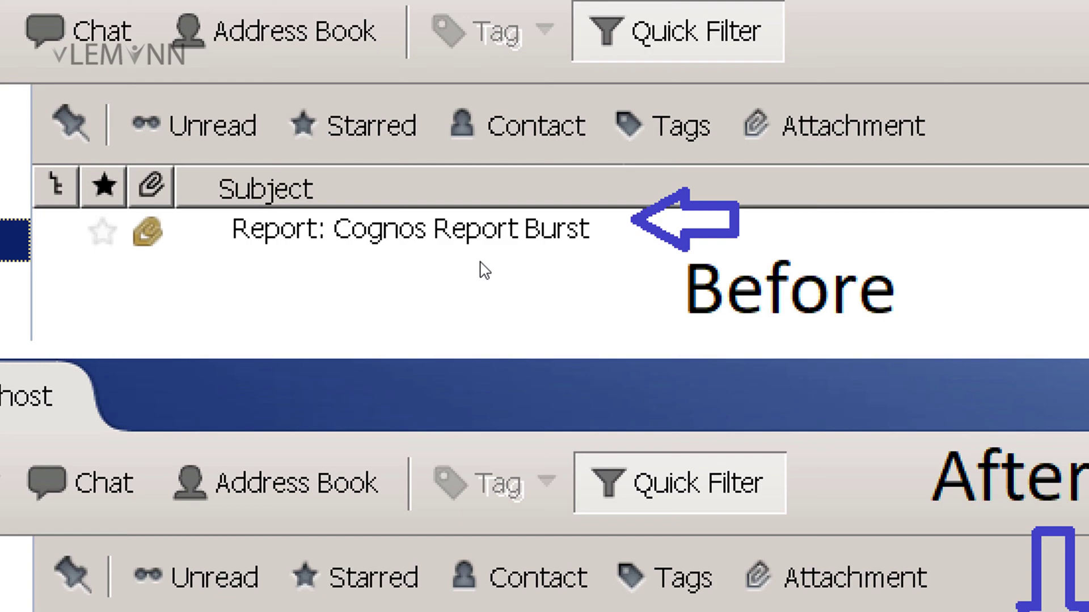
- Check the expression against the tutorial page and come back to the expression editor
key(alt+Tab)
key(alt+Tab)
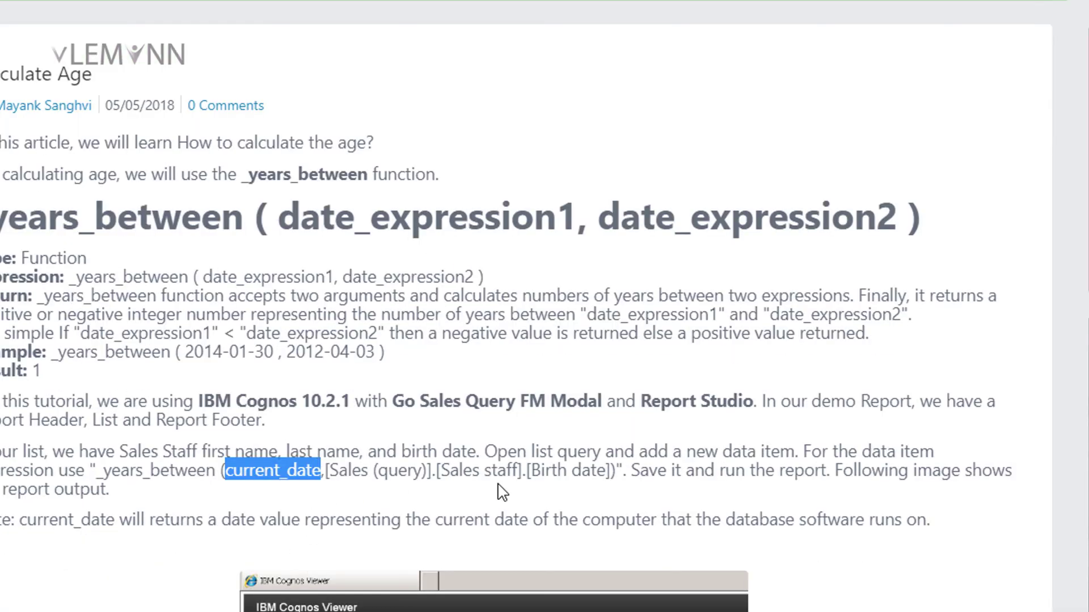
key(alt+Tab)
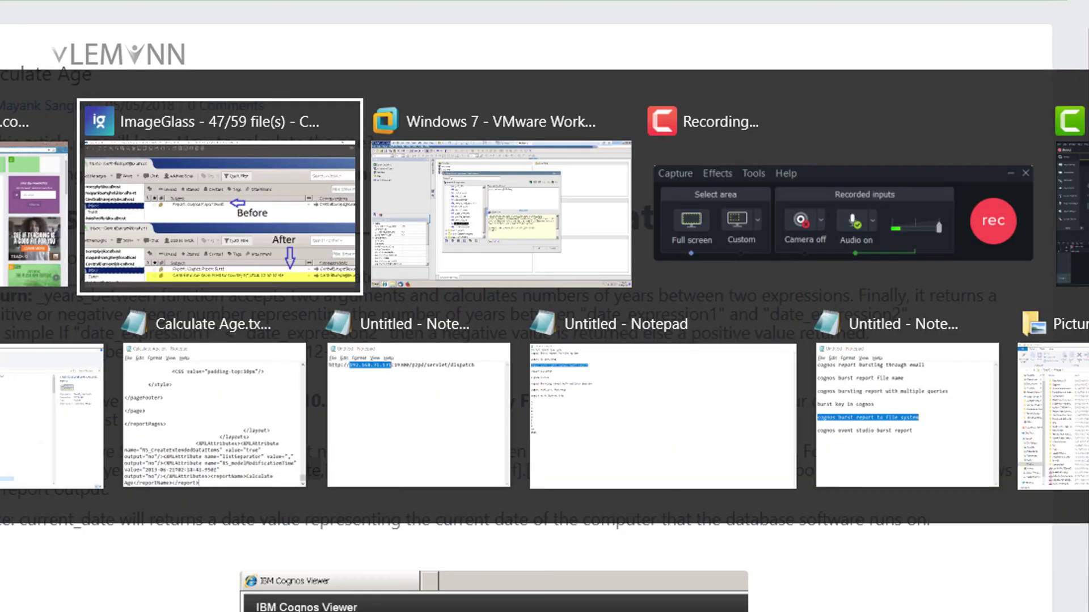
key(alt+Tab)
- Finish Age as _years_between (current_date,[Birth date]), validate it, and set aggregation to None
text(current_date)
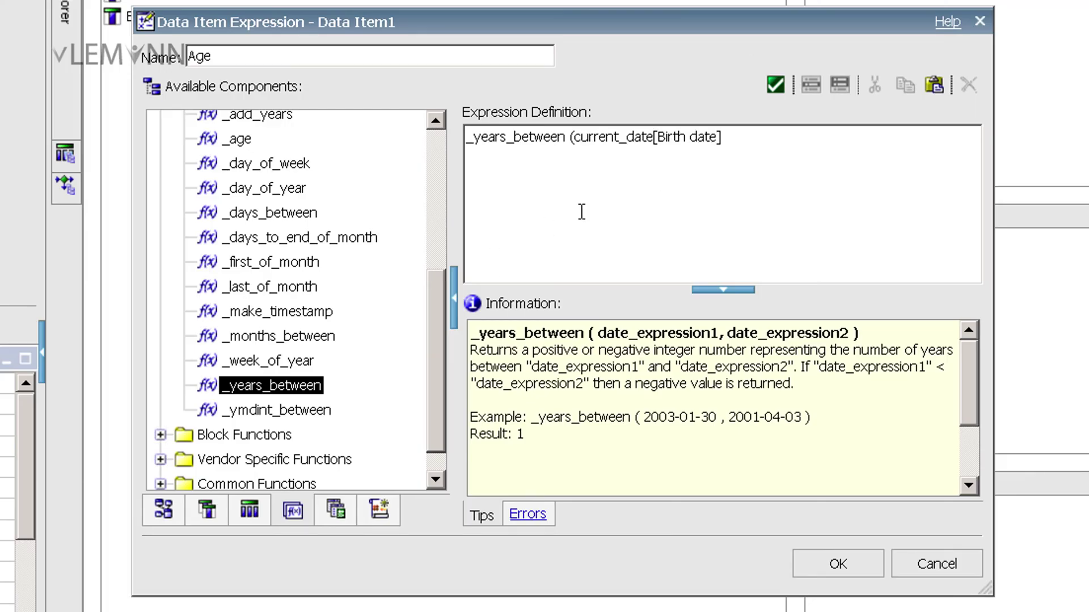
text(,)
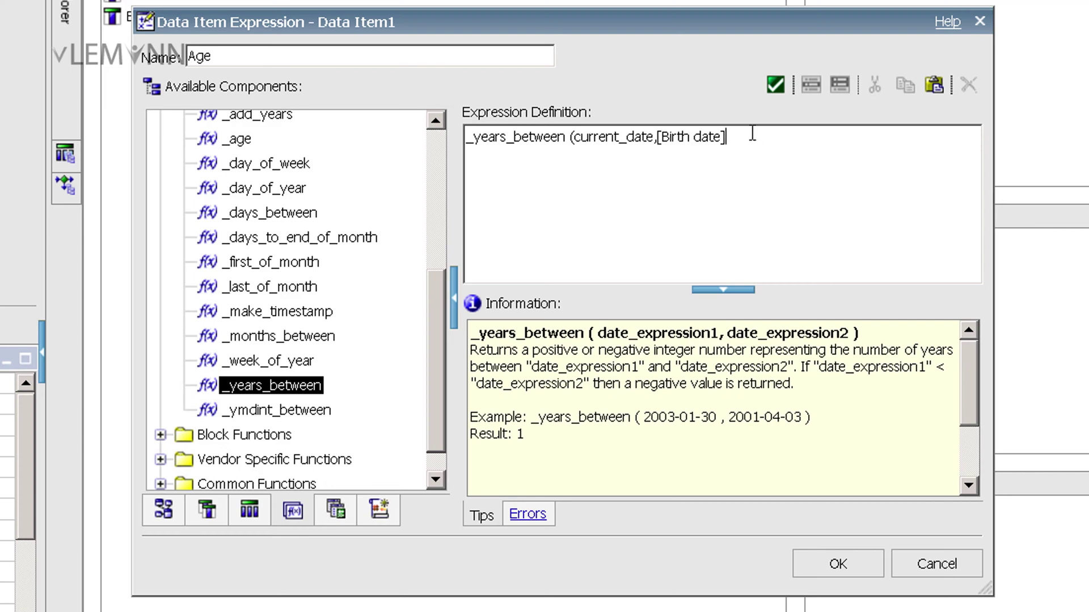
text())
click(776, 86)
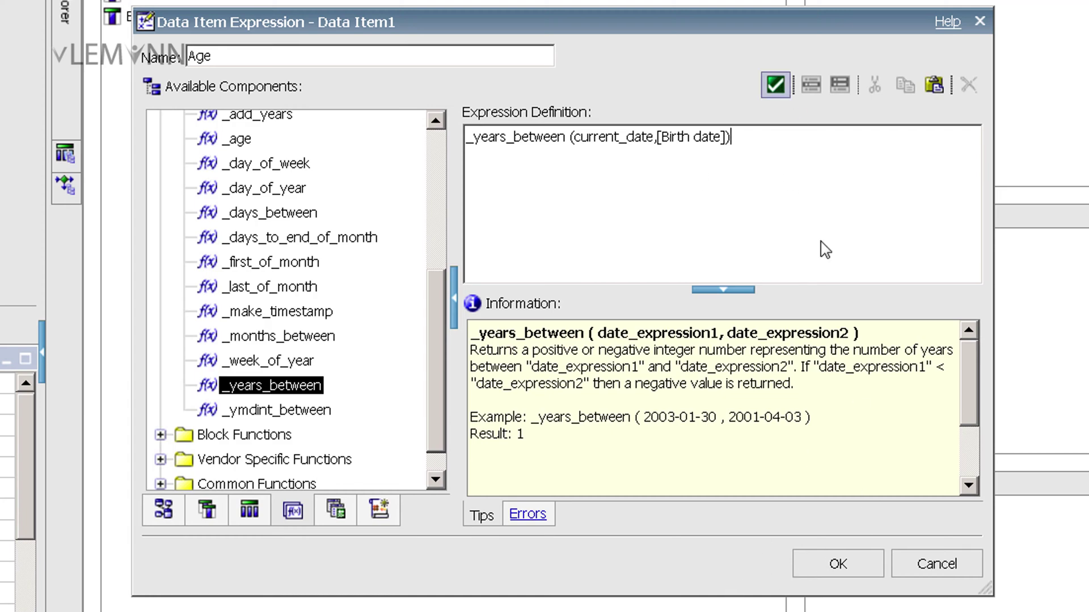
click(821, 561)
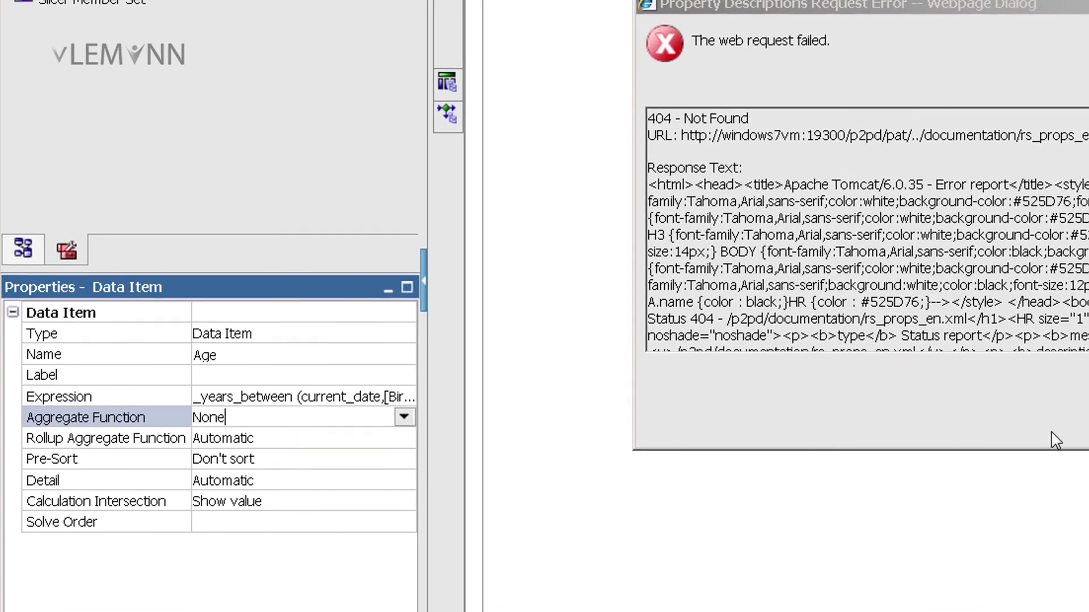
key(Return)
click(299, 443)
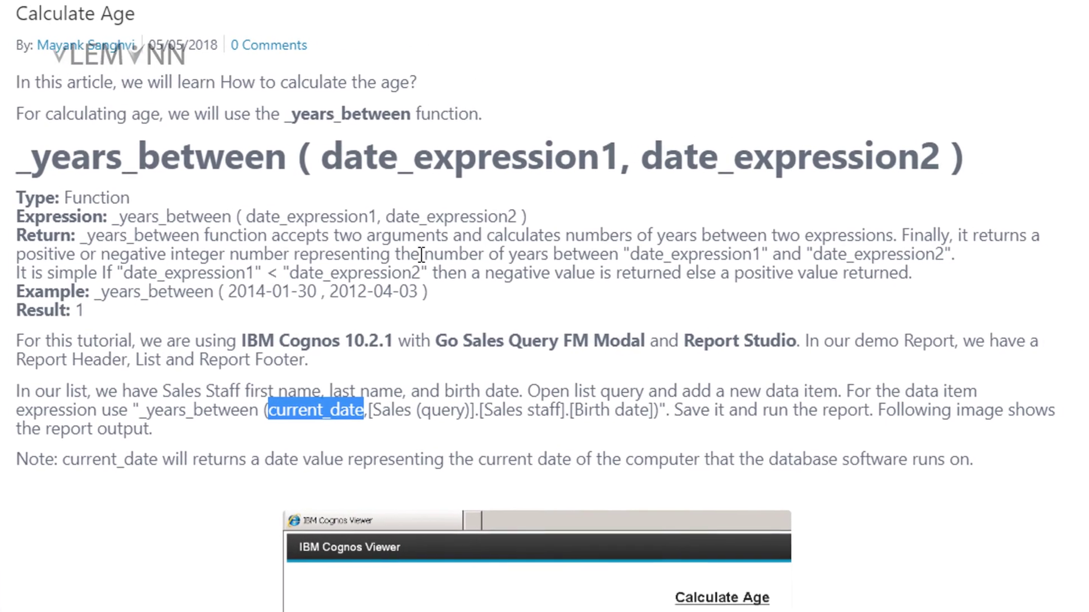
- Read the tutorial's _years_between syntax and date_expression1 < date_expression2 rule, then return to Cognos
drag(12, 155, 274, 161)
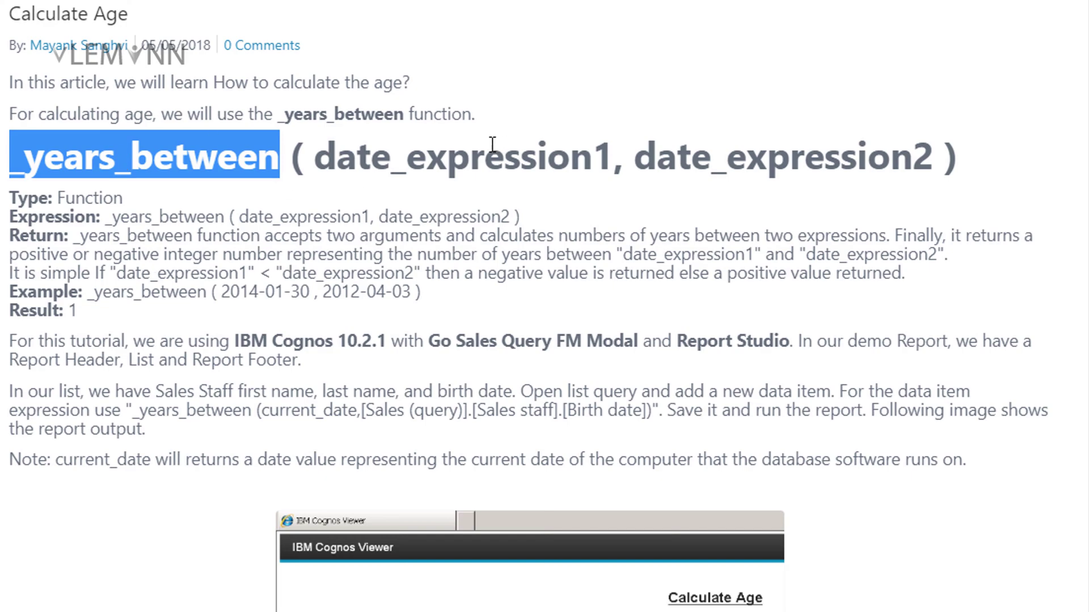
drag(317, 160, 595, 160)
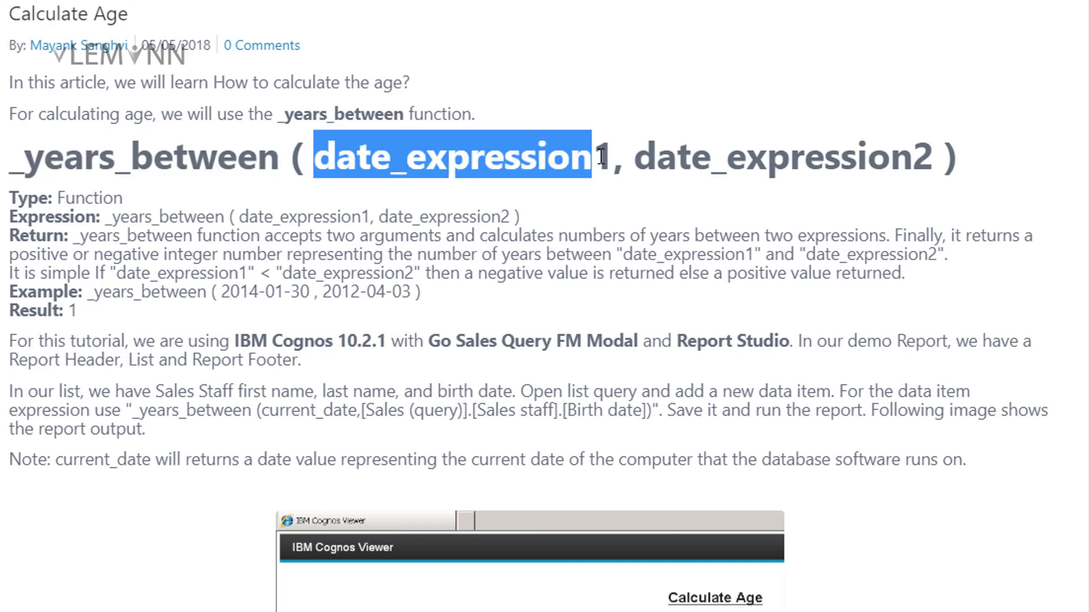
click(637, 161)
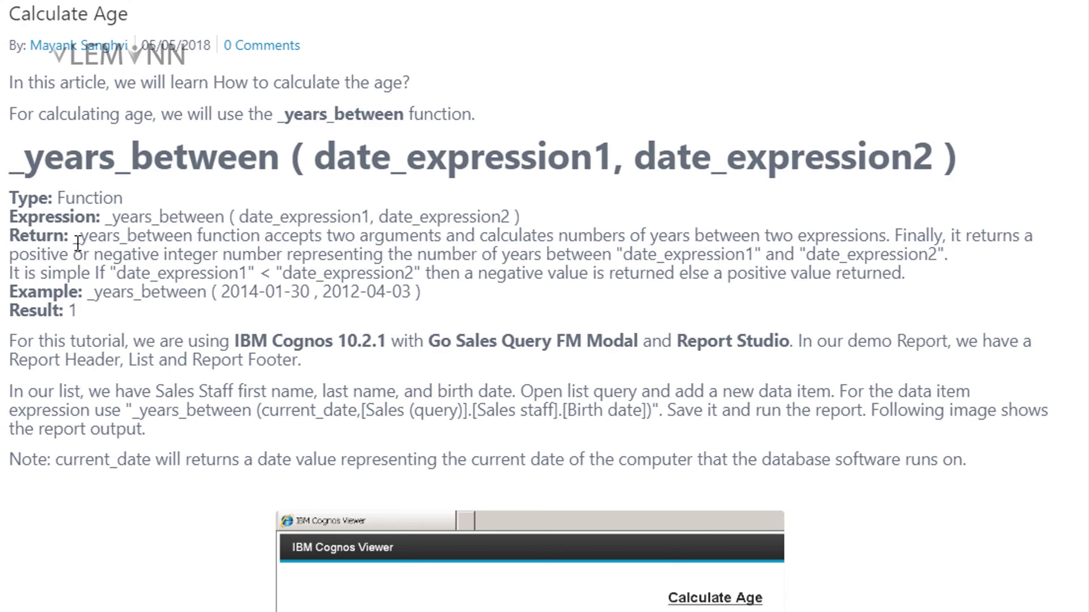
drag(89, 237, 676, 240)
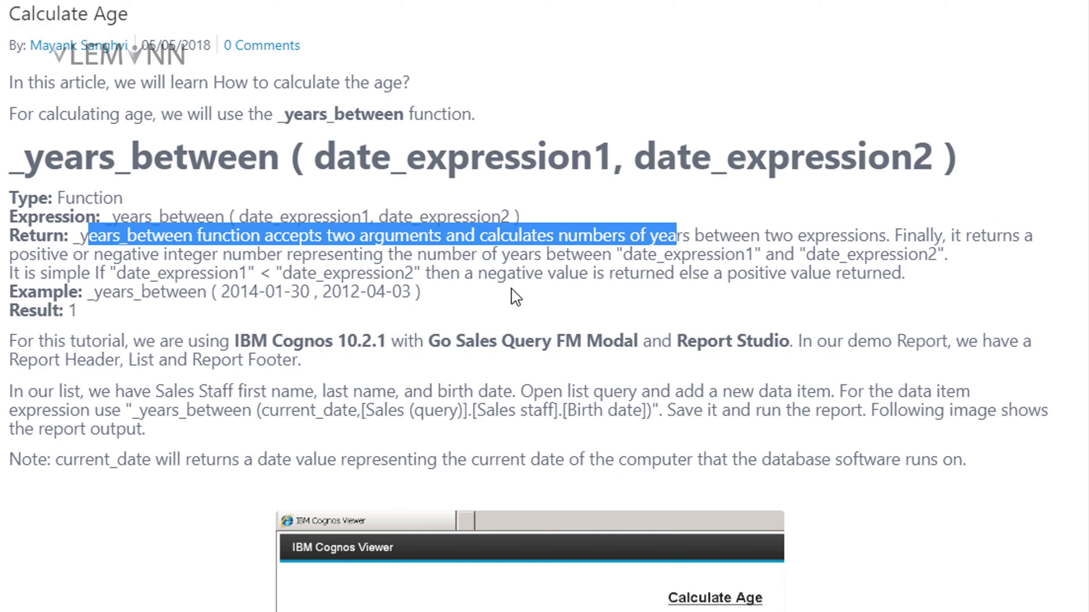
drag(413, 254, 616, 254)
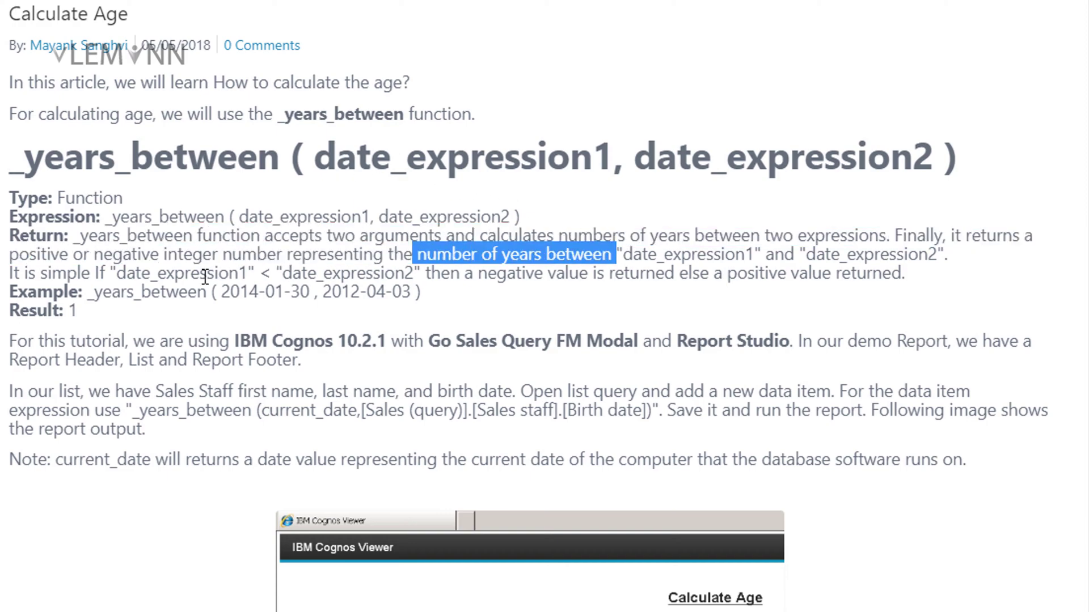
drag(187, 269, 412, 266)
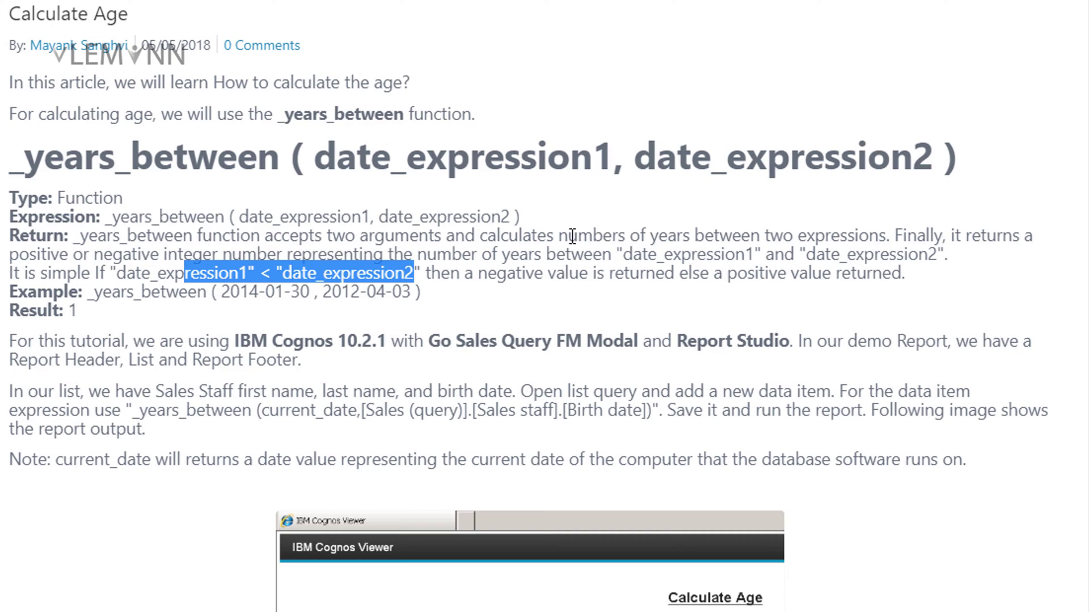
key(alt+Tab)
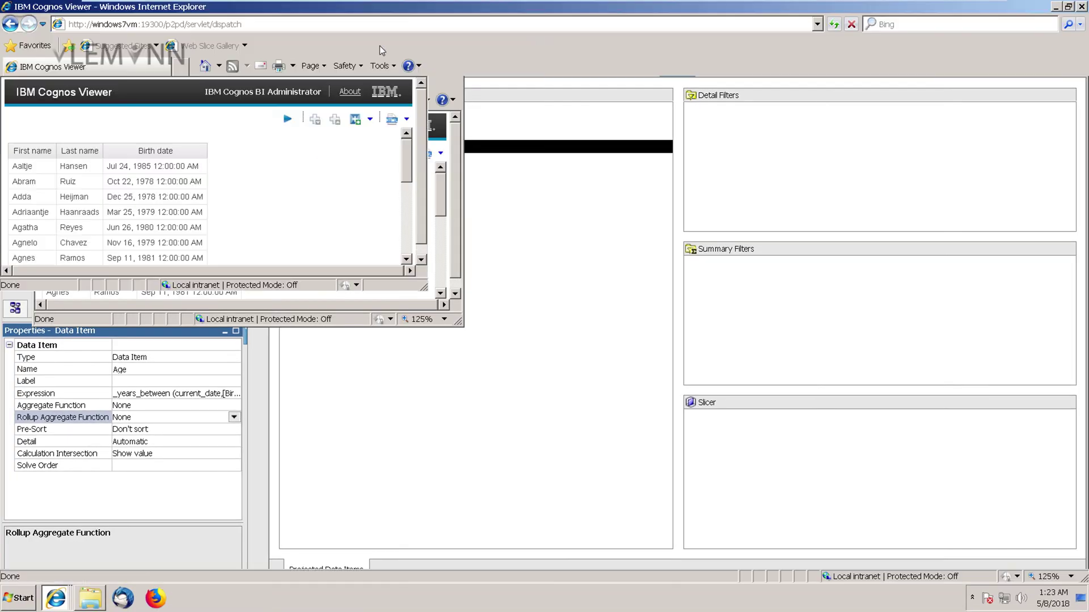
- Place Age as a list column after Birth date and run the report in a maximized viewer
click(1082, 8)
mouse_move(259, 118)
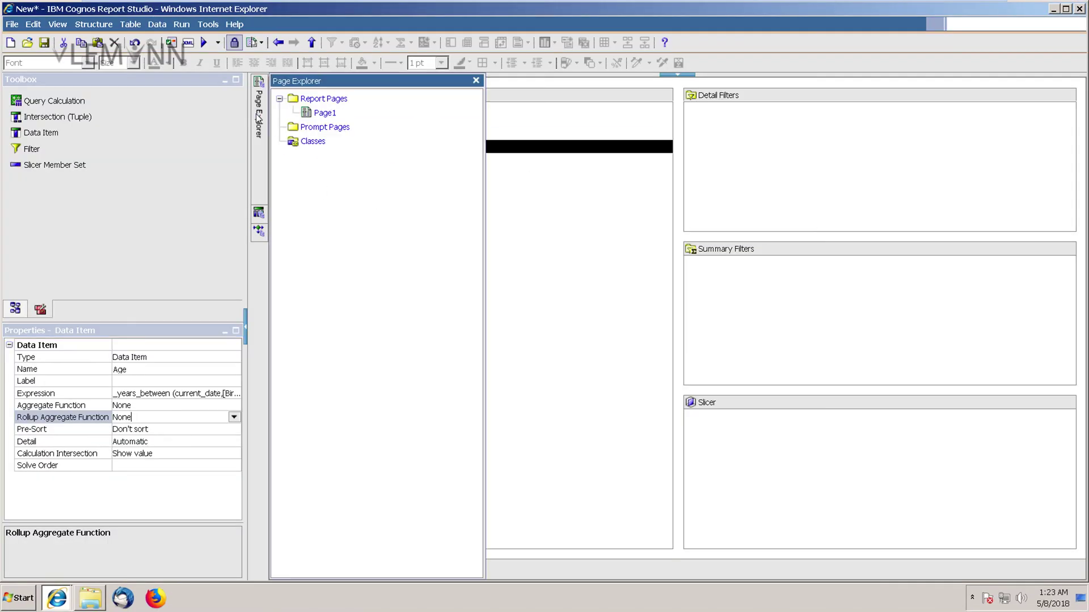
click(324, 112)
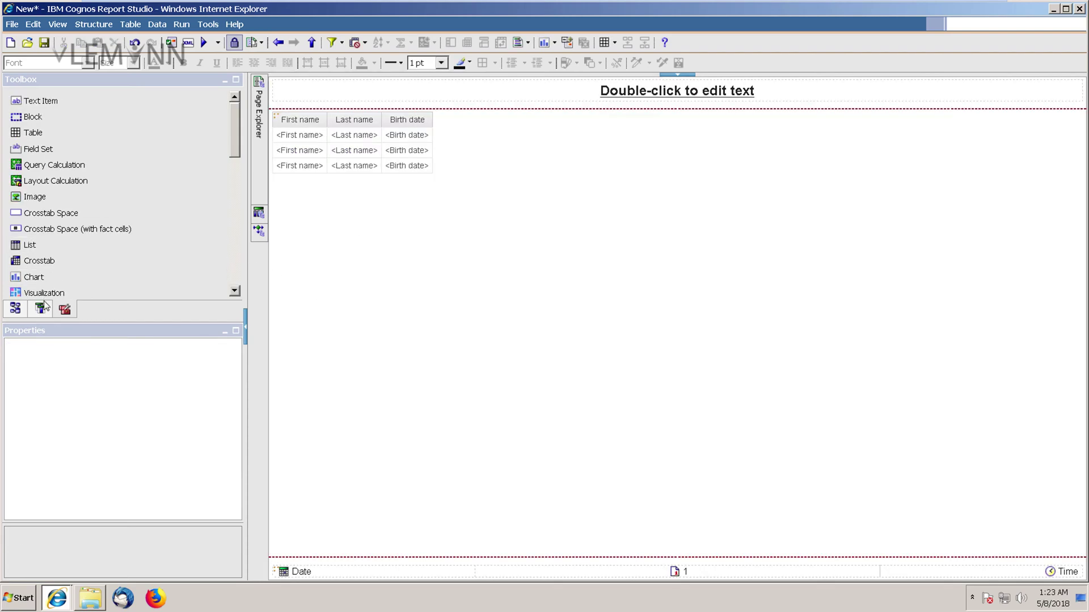
click(41, 309)
mouse_move(54, 157)
mouse_down()
mouse_move(451, 134)
mouse_move(427, 137)
mouse_move(442, 167)
mouse_up()
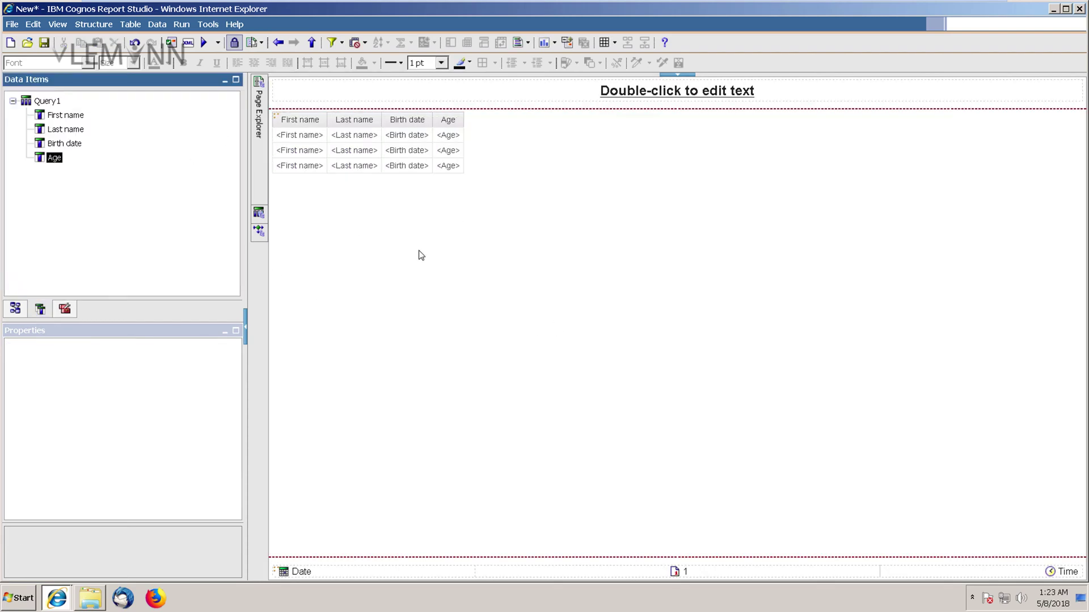
click(207, 48)
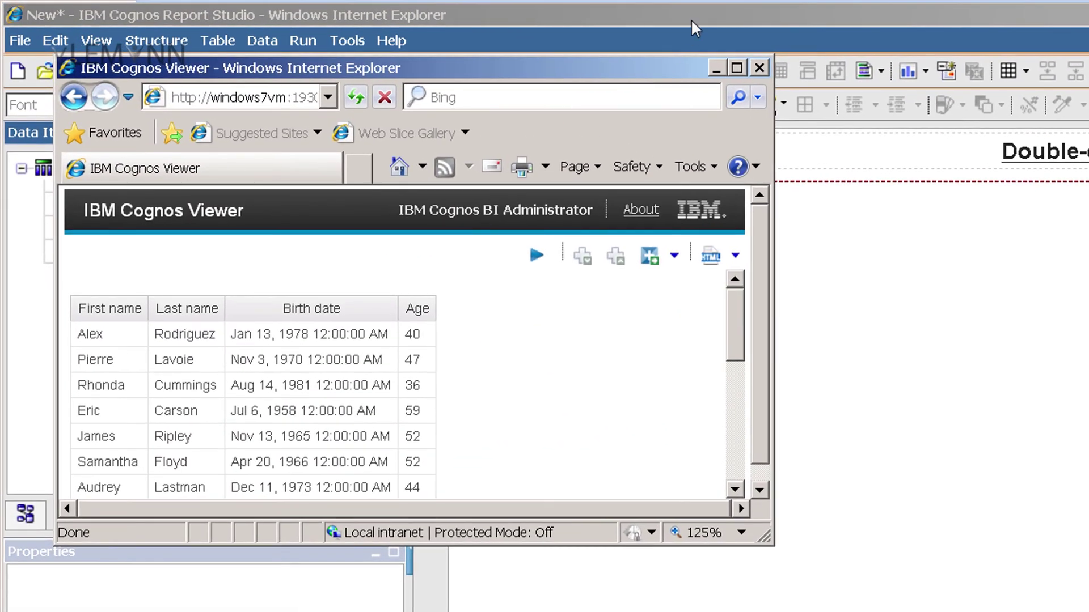
click(737, 68)
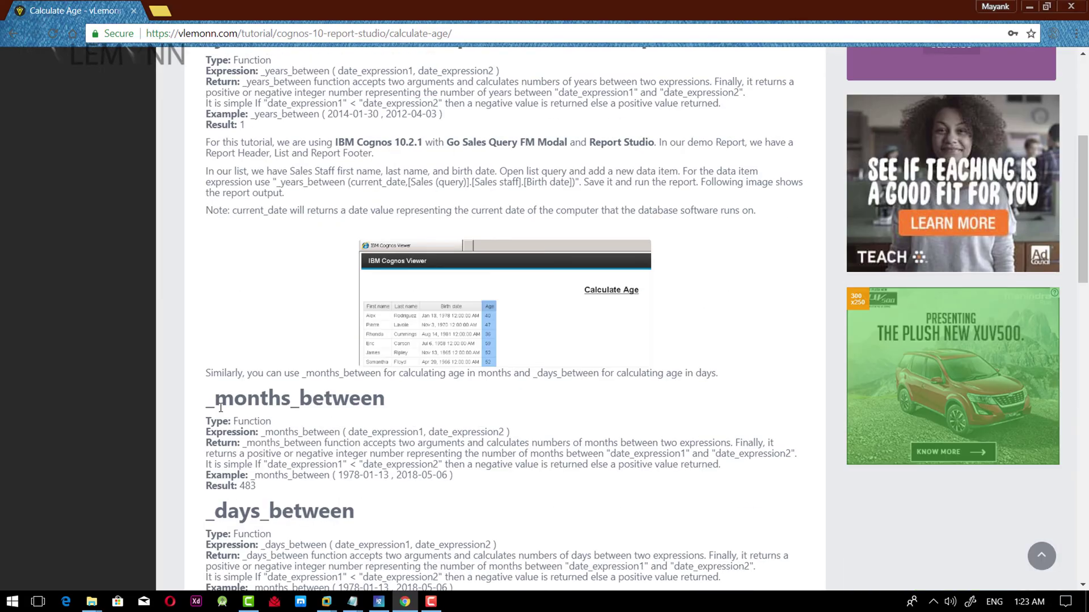
- Read the tutorial's _months_between section, then bring Report Studio back to the front
drag(220, 408, 374, 390)
scroll(375, 390, up, 4)
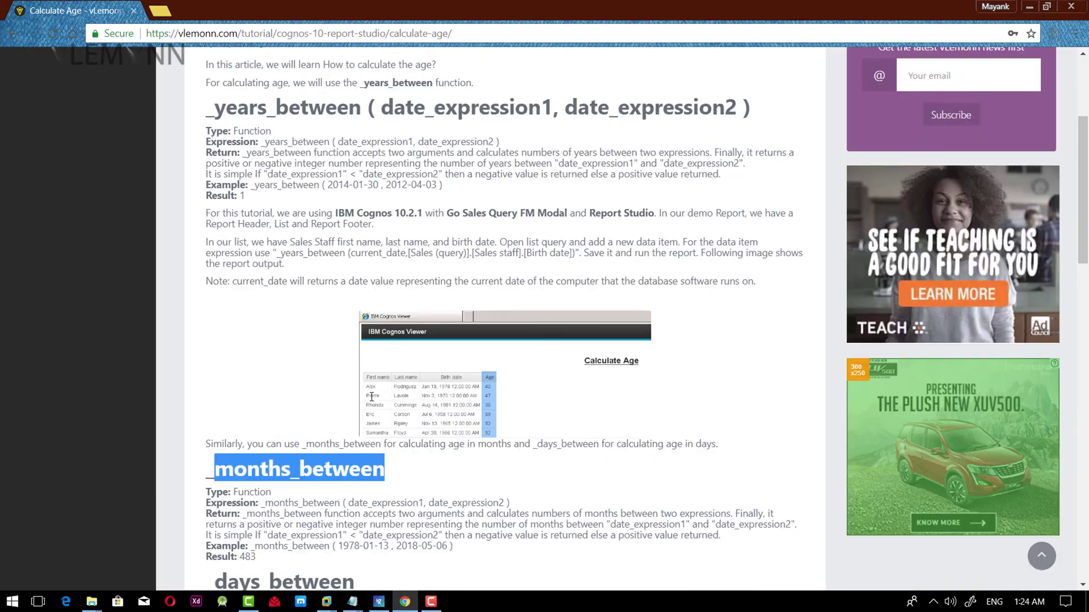
scroll(372, 396, down, 3)
key(alt+Tab)
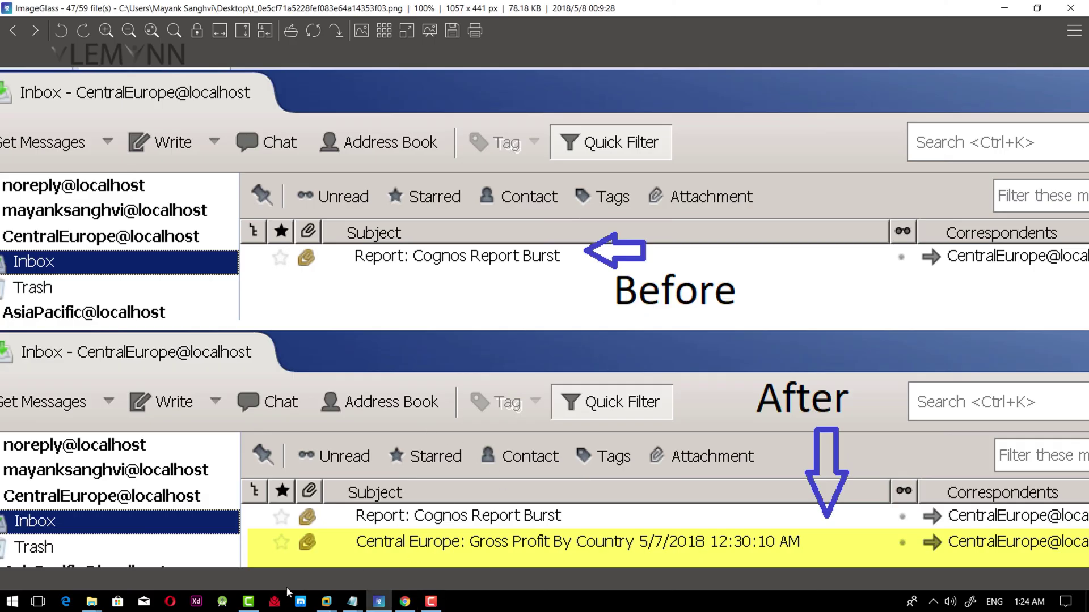
mouse_move(326, 601)
click(342, 563)
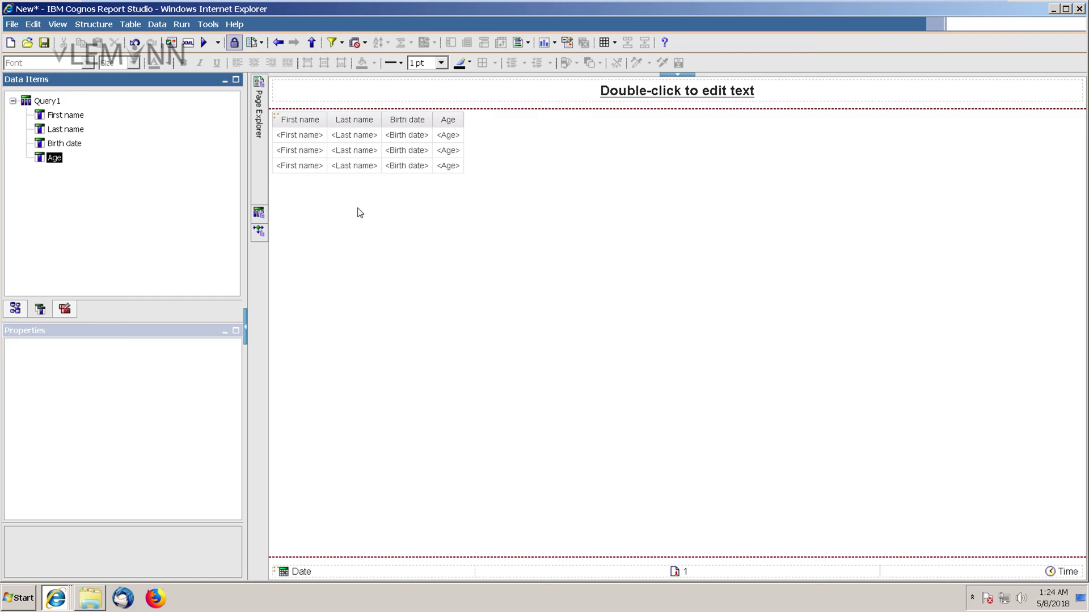
- Duplicate the Age data item in the query and rename the copy Age_Month
click(362, 162)
right_click(361, 161)
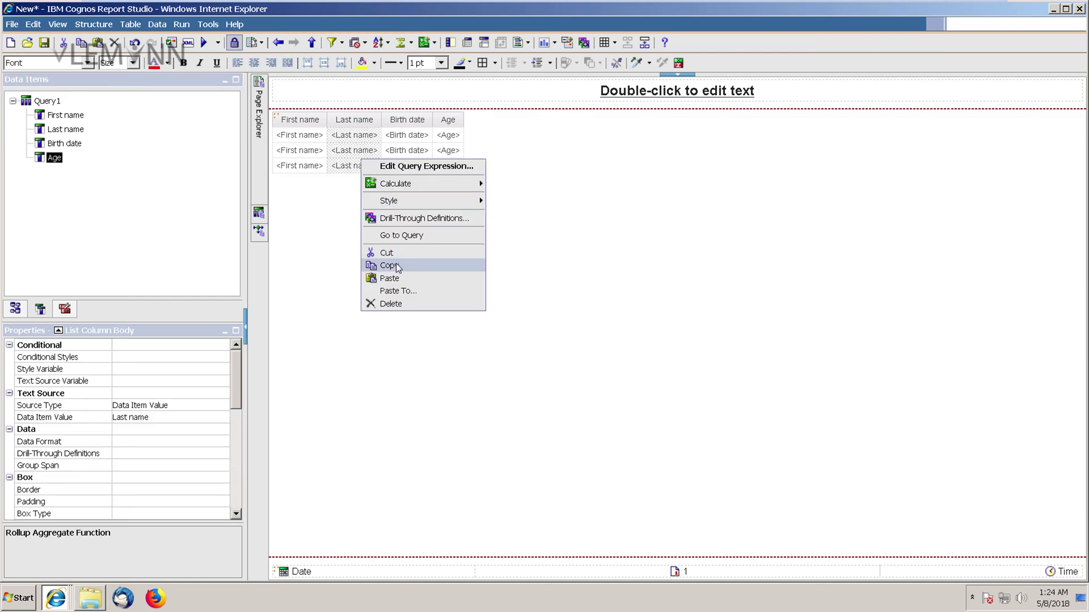
click(400, 236)
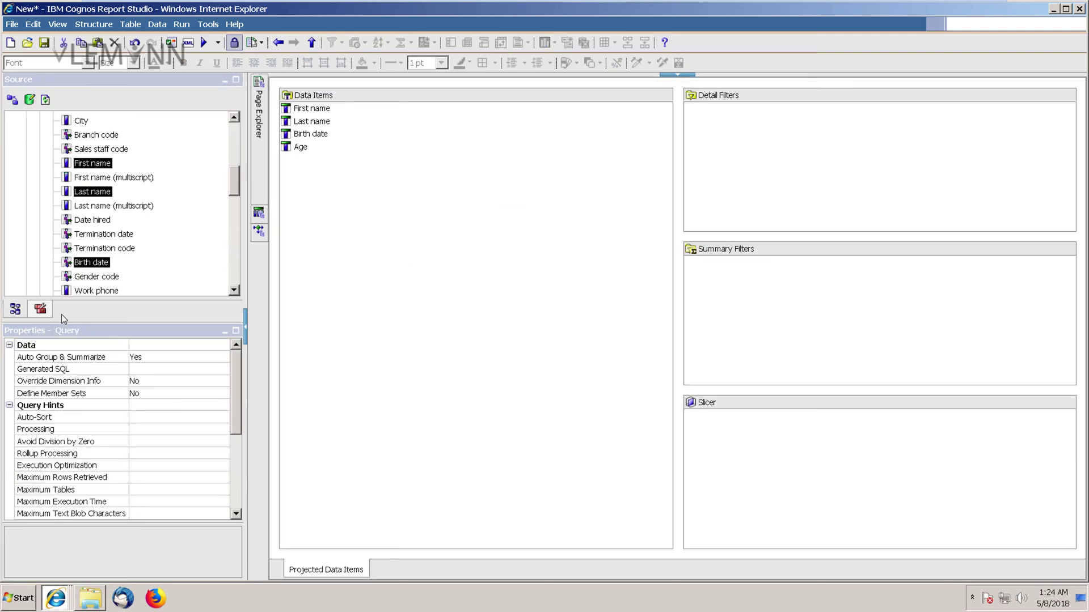
click(295, 149)
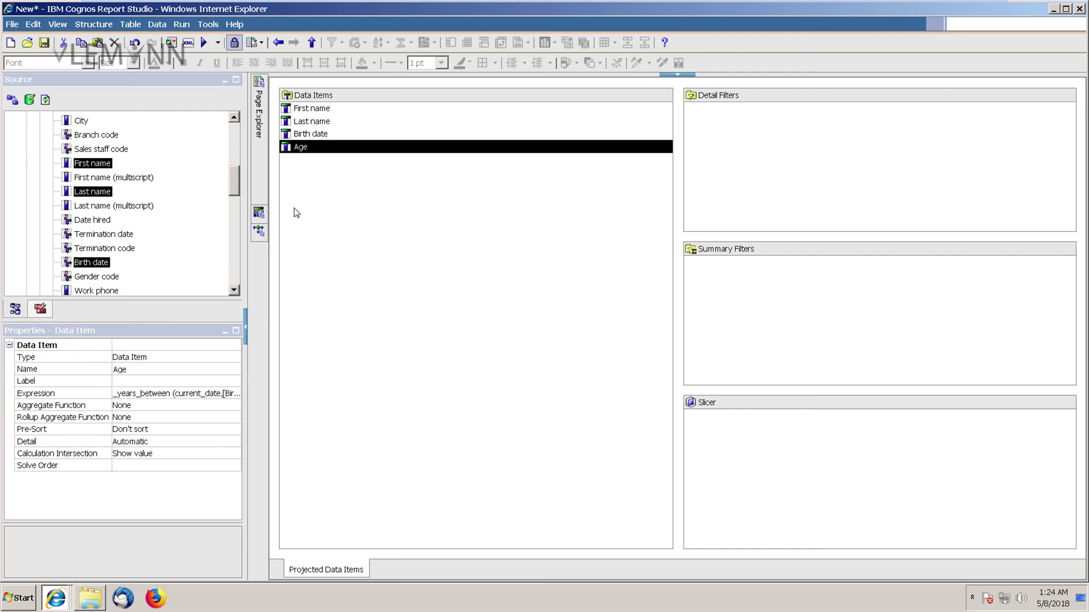
key(ctrl+v)
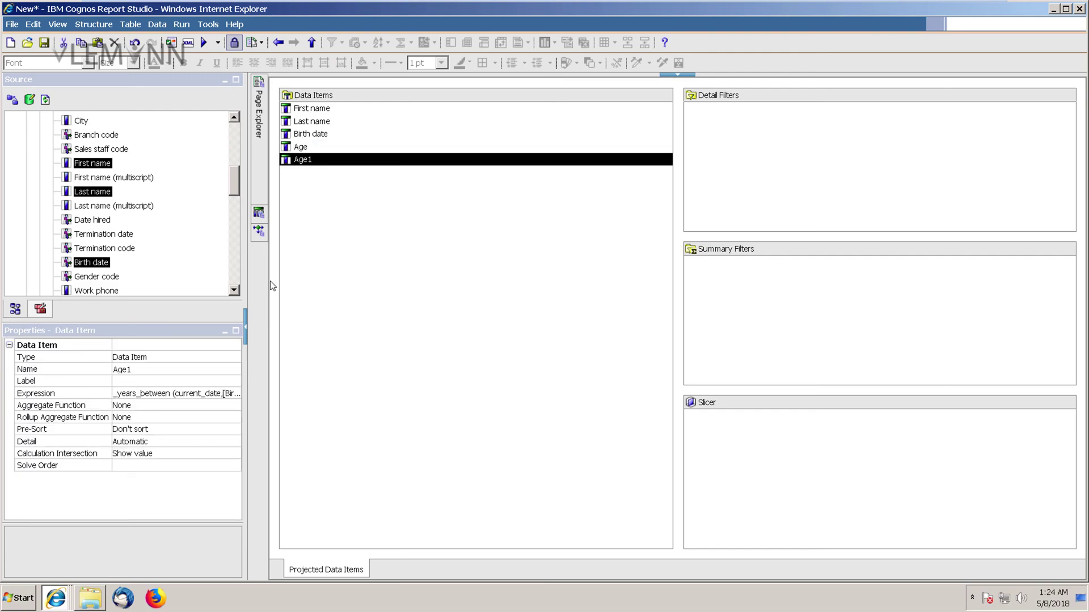
click(159, 372)
click(156, 370)
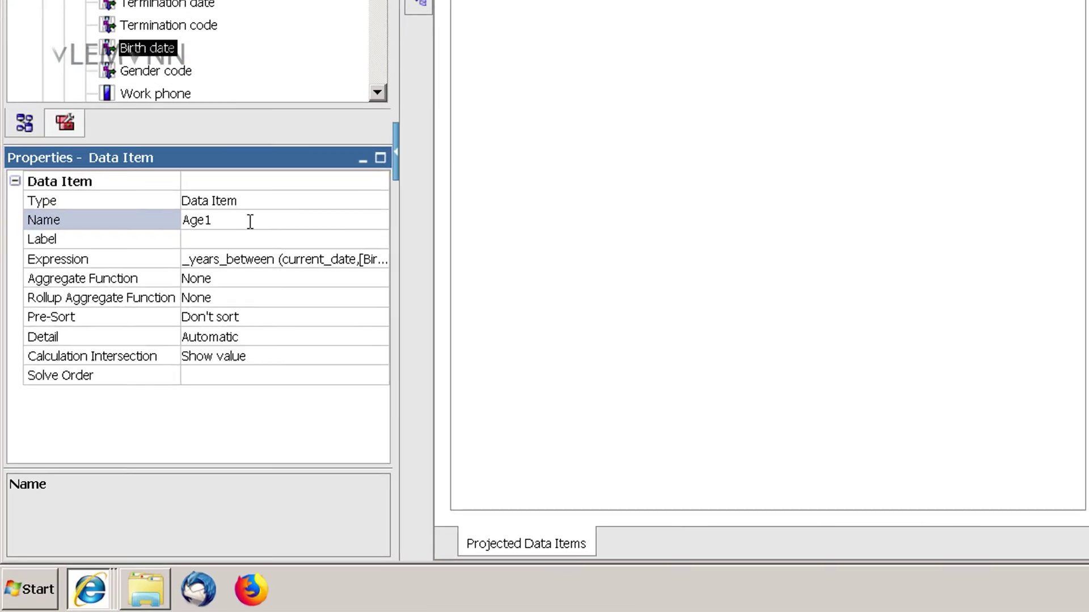
key(BackSpace)
text(_Month)
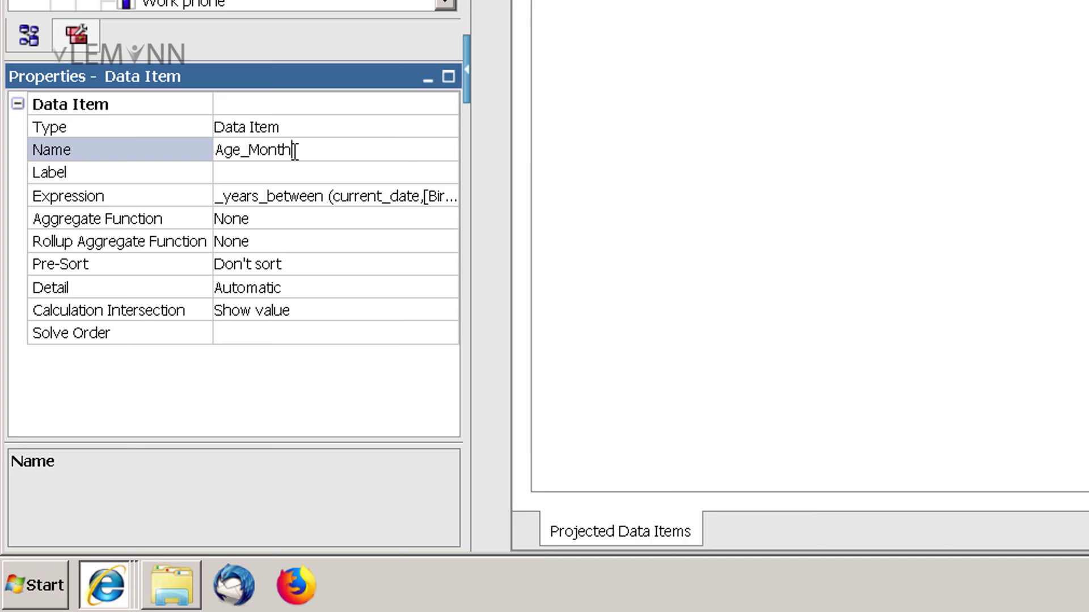
key(Return)
- Change Age_Month's expression to _months_between (current_date,[Birth date]), validate it, and return to Page1
click(353, 160)
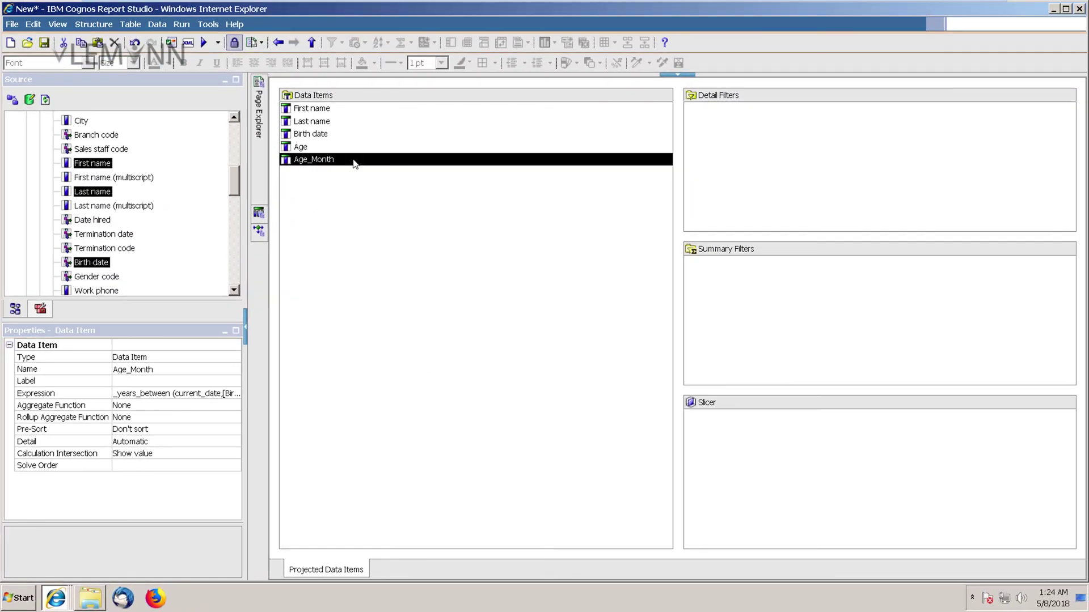
double_click(353, 161)
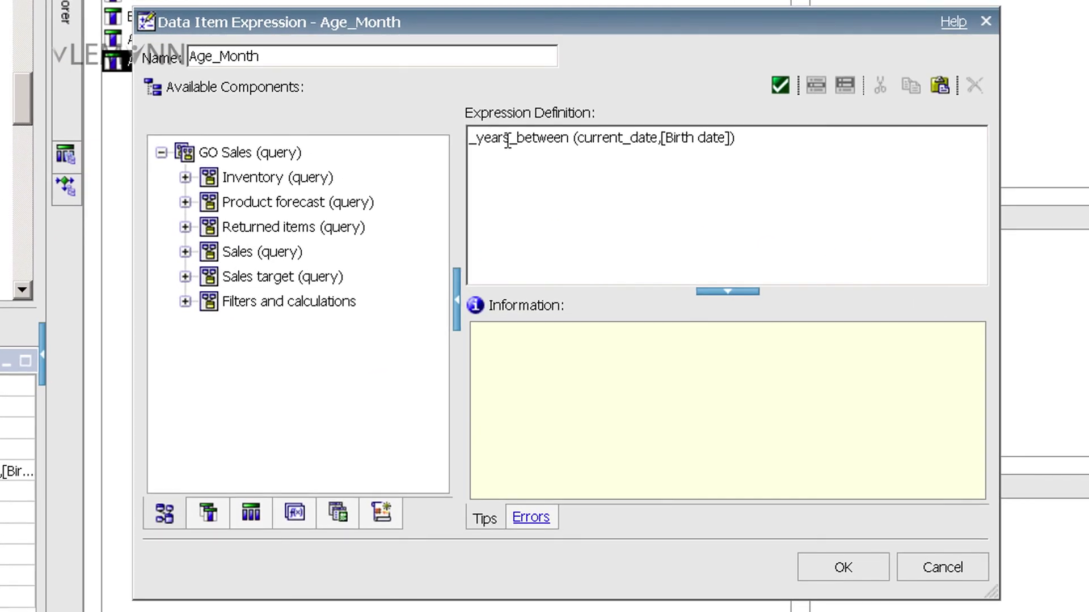
click(511, 274)
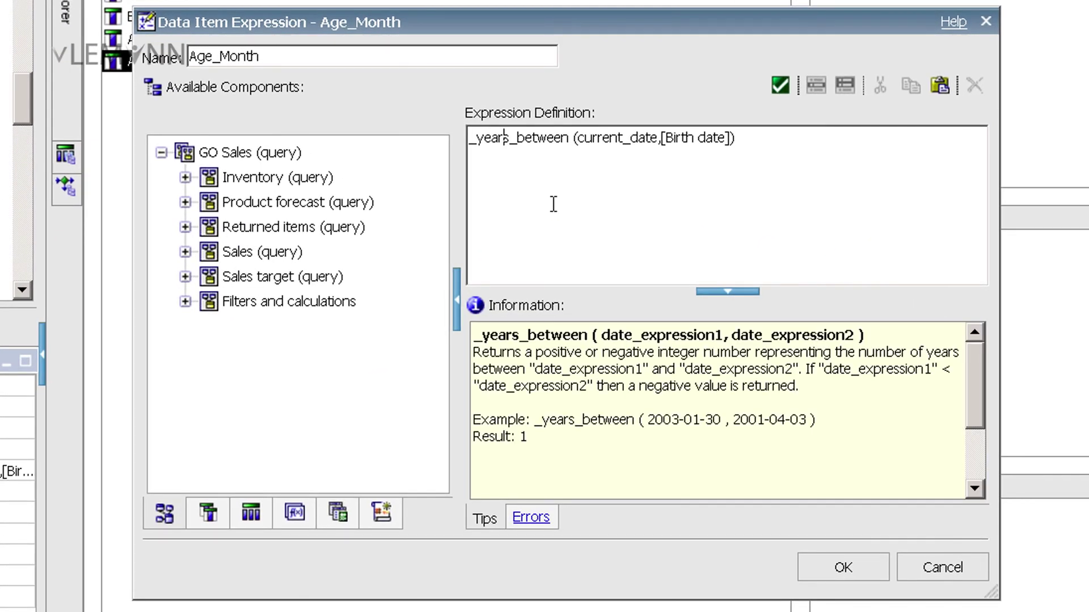
key(Delete)
key(BackSpace)
key(BackSpace)
key(BackSpace)
key(BackSpace)
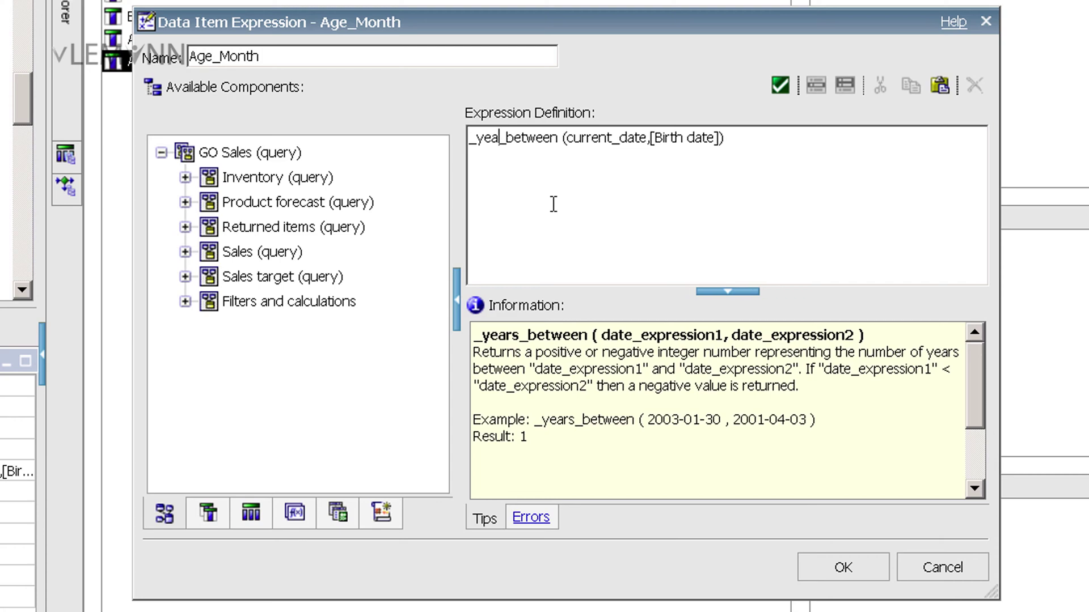
text(months)
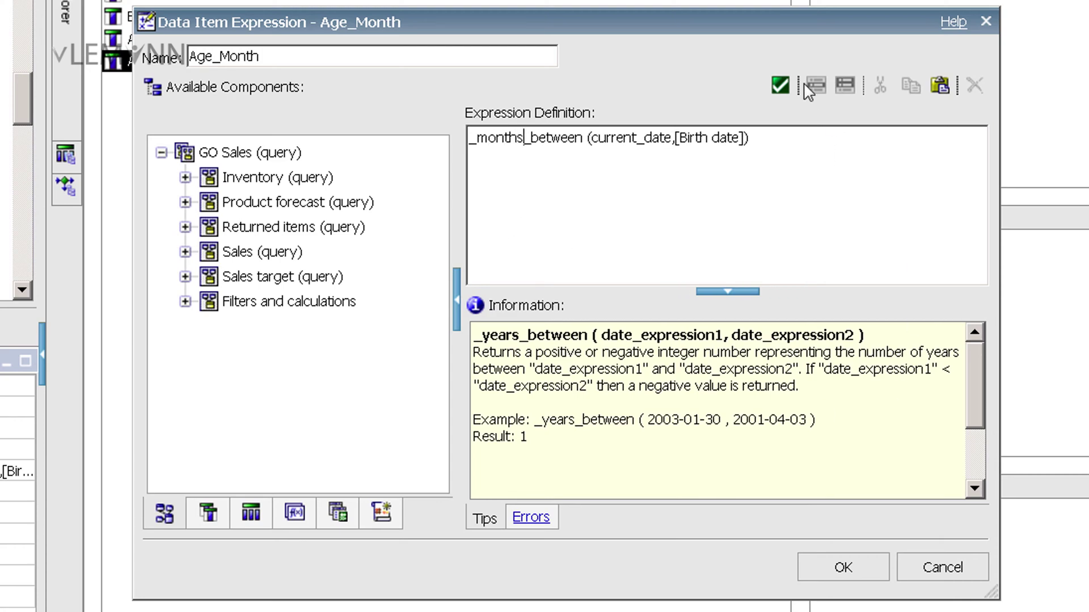
click(780, 85)
click(841, 567)
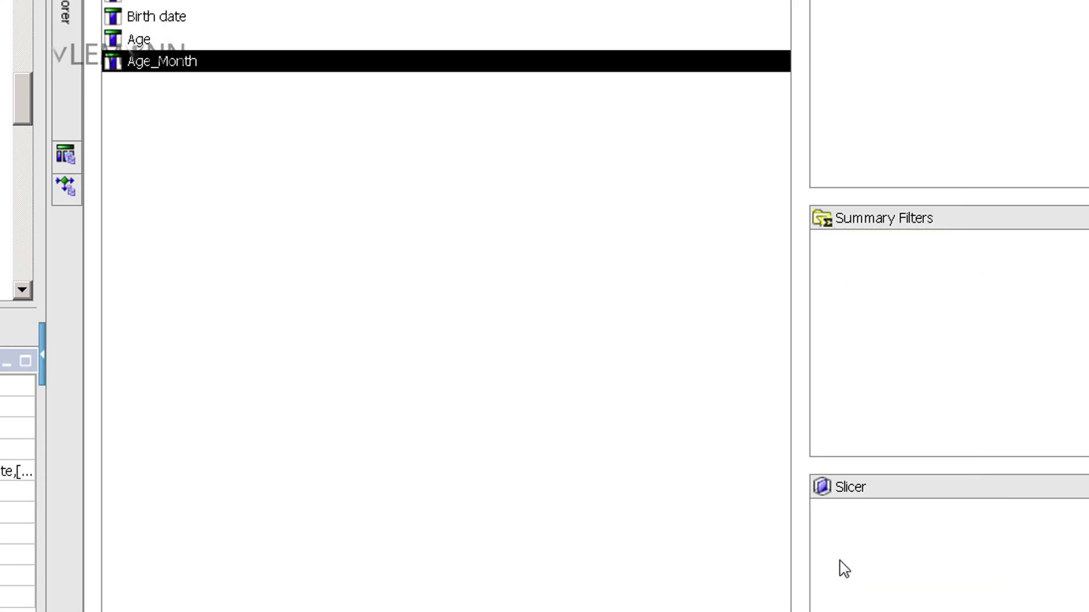
mouse_move(73, 89)
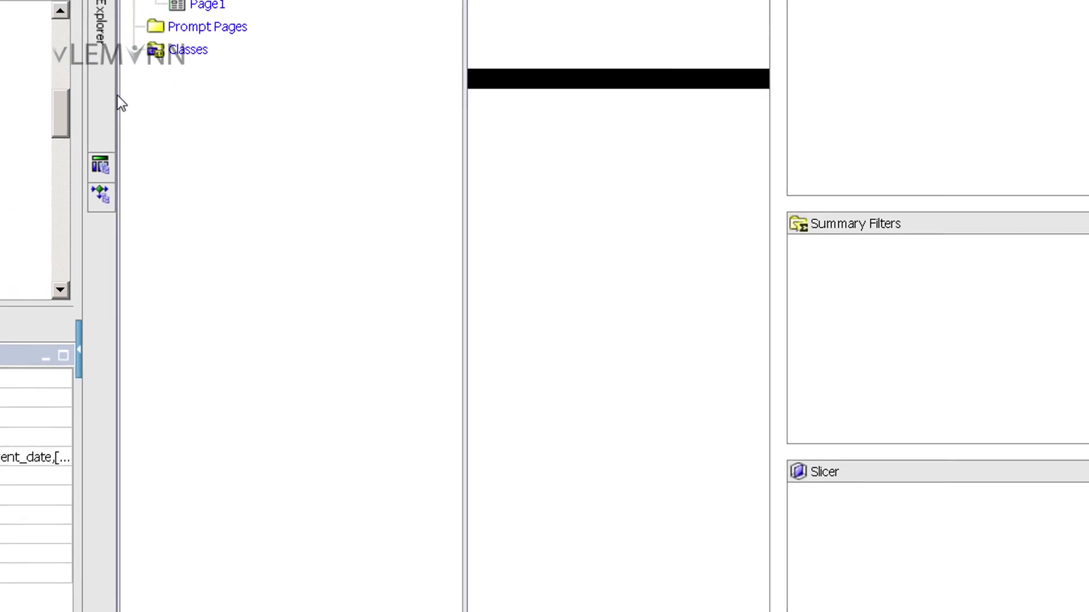
click(207, 6)
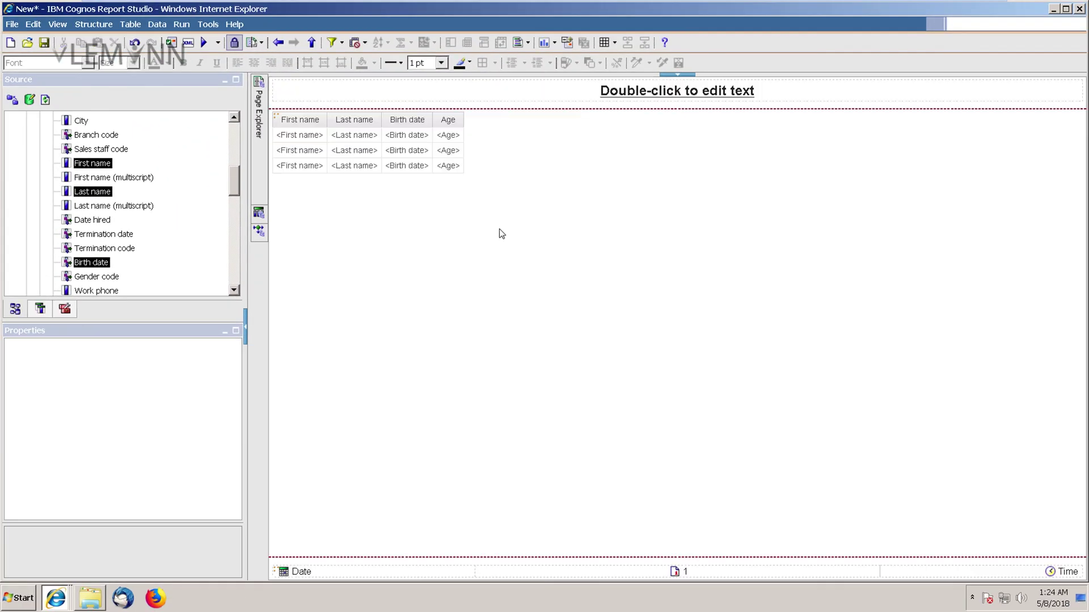
- Insert Age_Month after Age in the list, run the report maximized, then leave the VM
click(40, 309)
drag(75, 175, 463, 166)
click(204, 43)
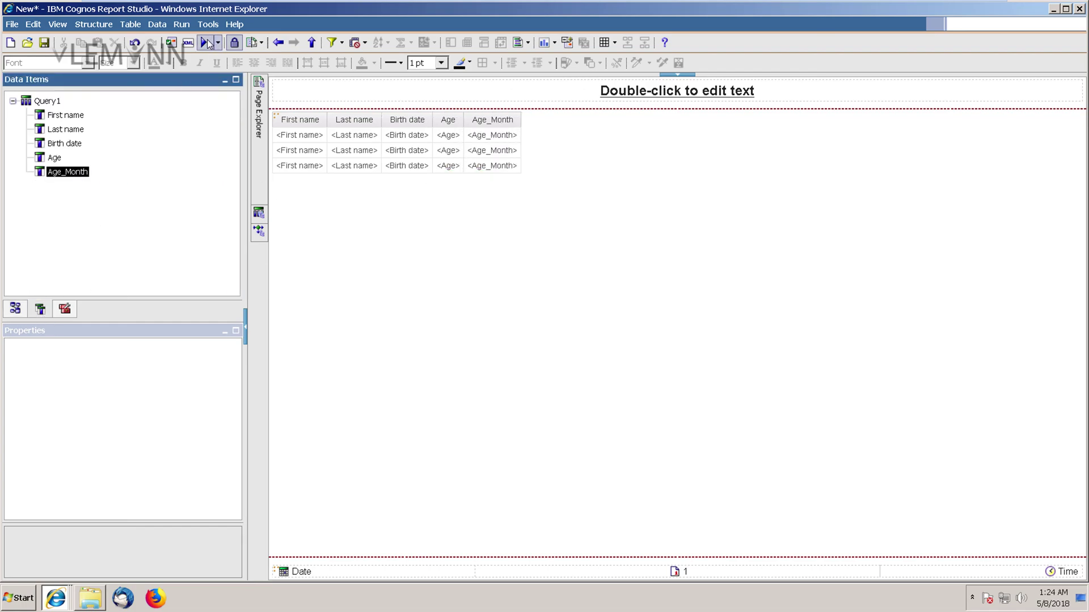
click(442, 40)
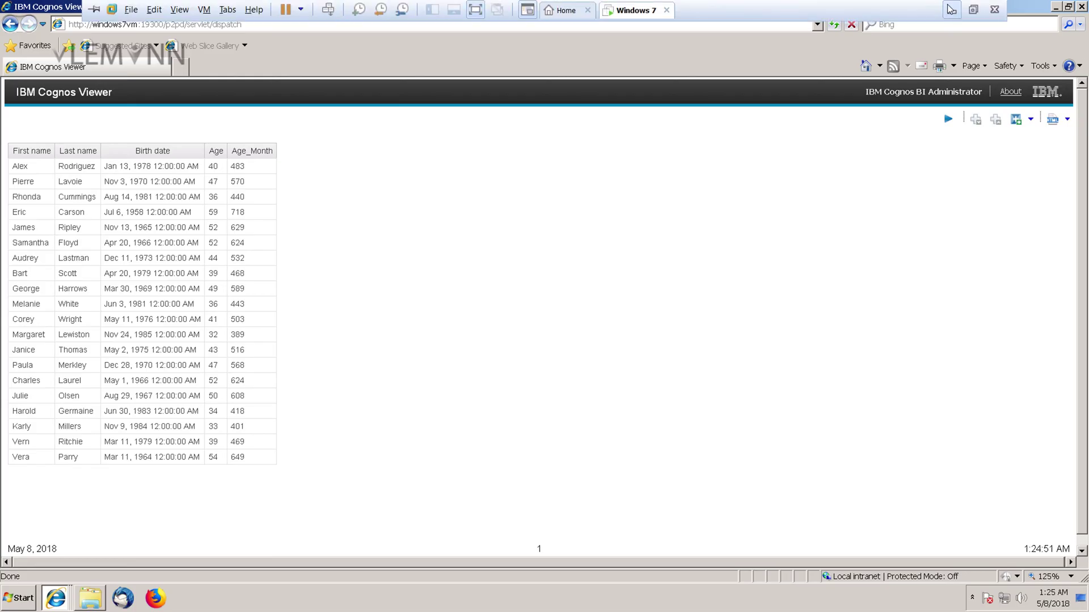
click(953, 8)
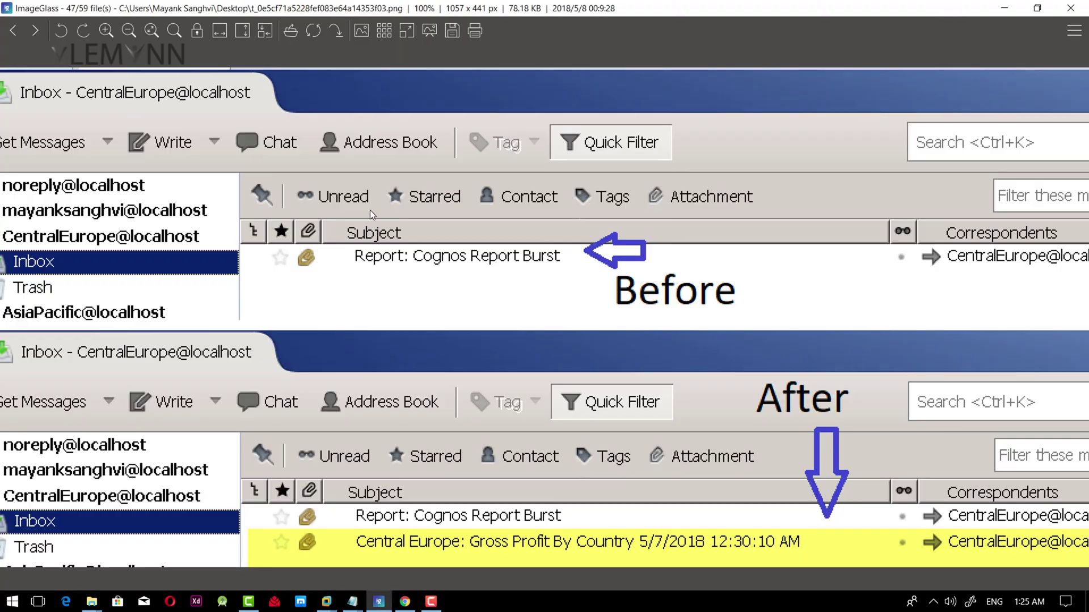
- Highlight the _days_between heading in the Chrome calculate-age tutorial, then return to the Cognos report
key(alt+Tab)
key(alt+Tab)
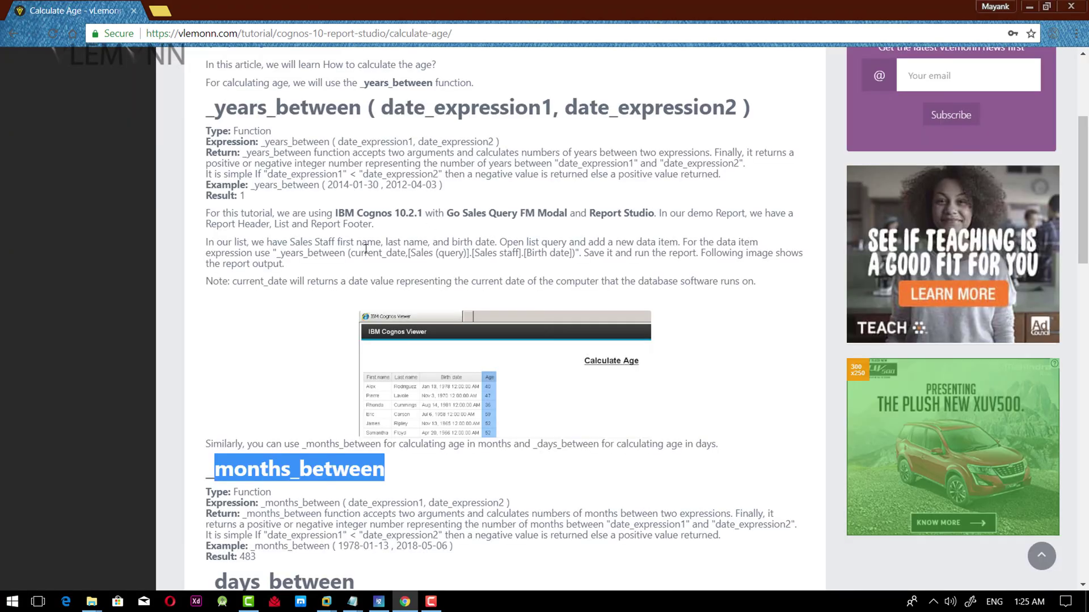
click(365, 249)
scroll(356, 249, down, 3)
scroll(356, 250, down, 2)
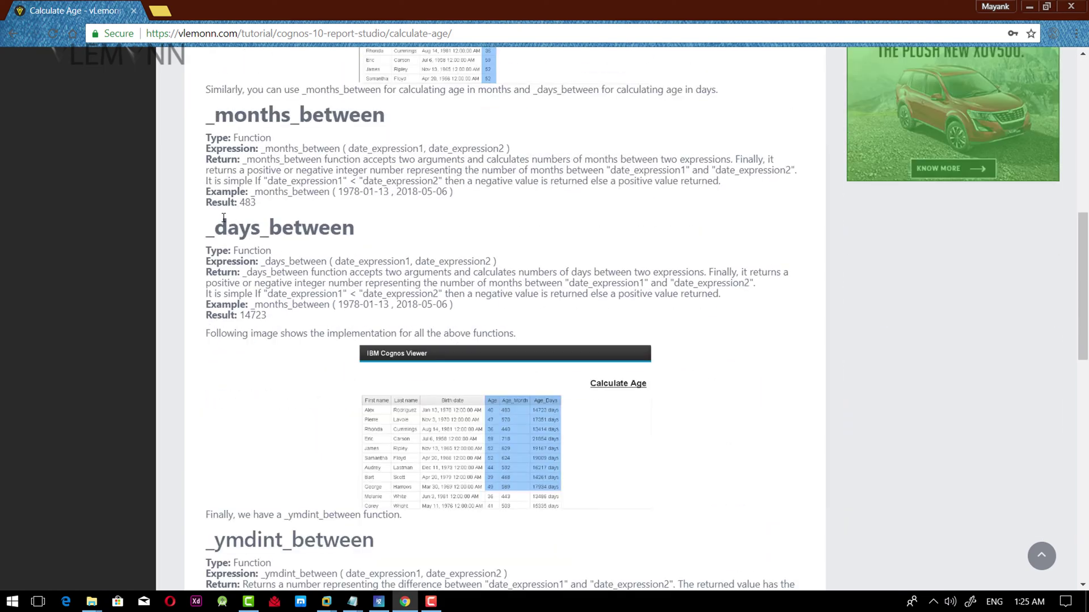
drag(202, 241, 373, 232)
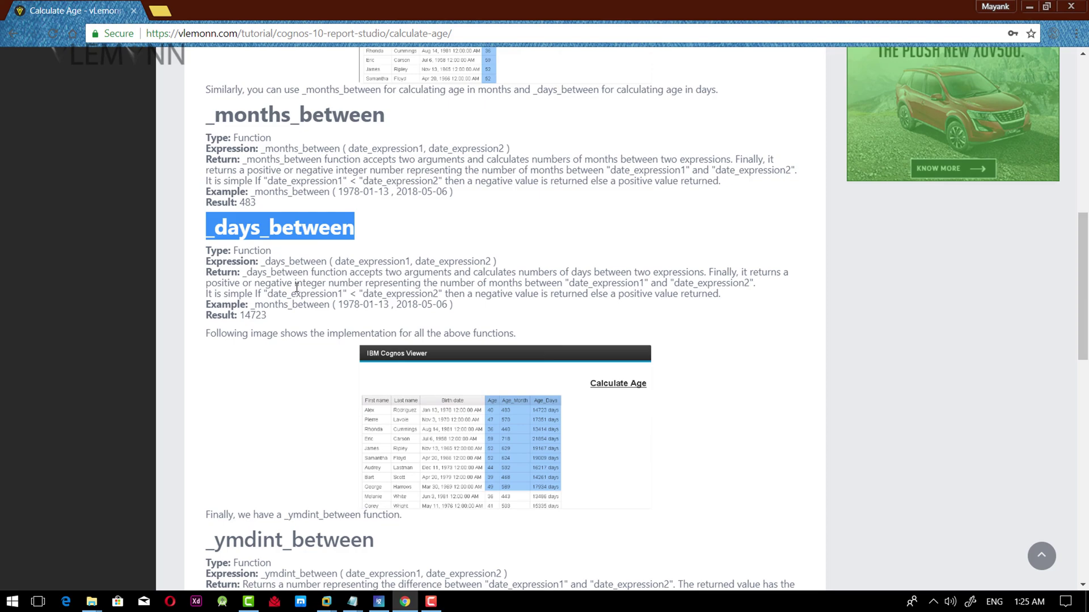
key(alt+Tab)
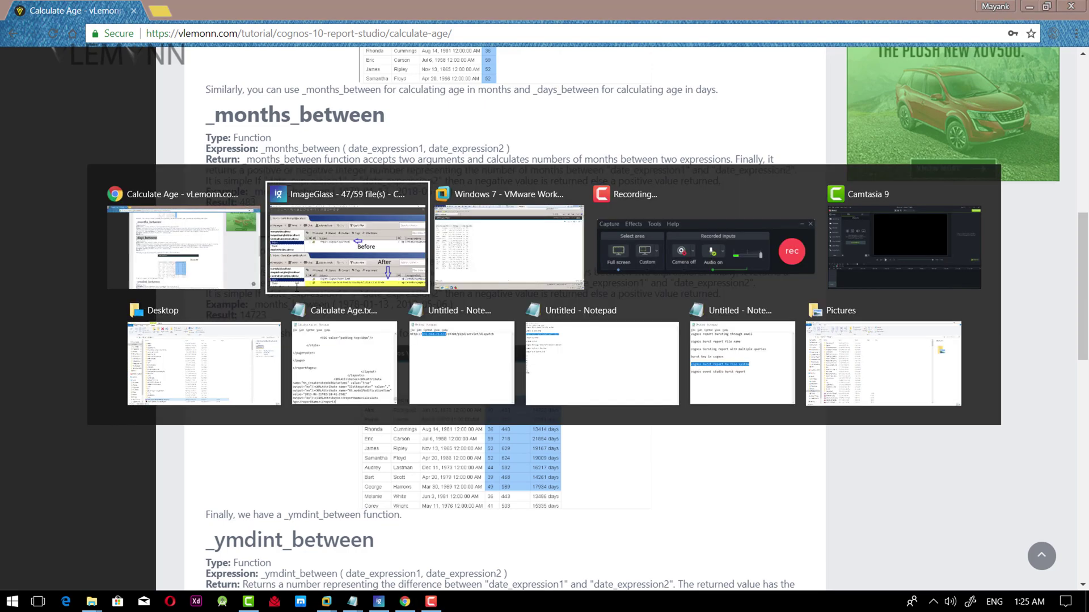
key(alt+Tab)
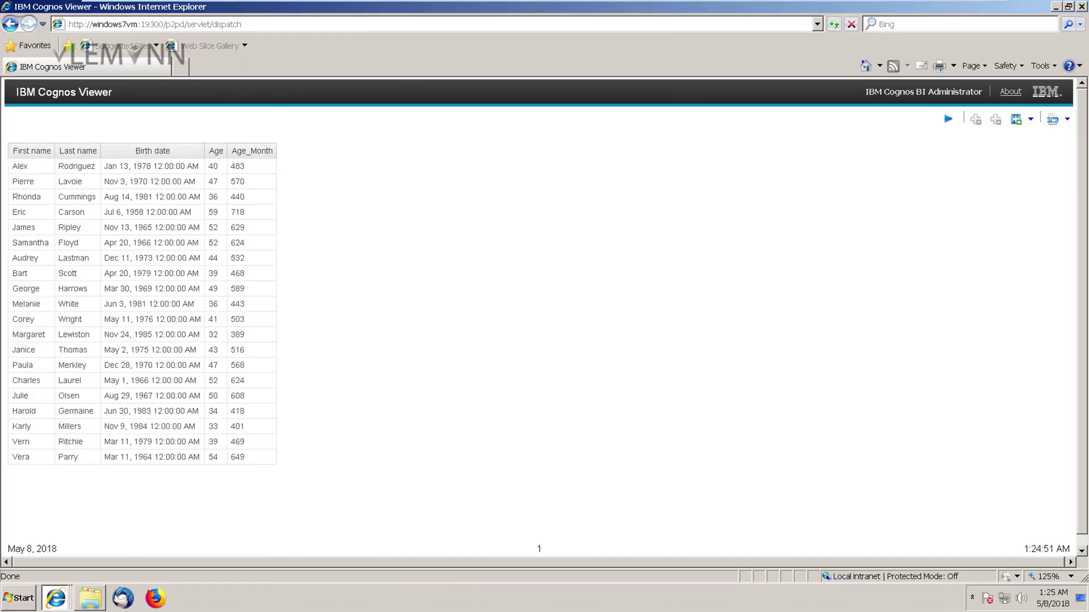
- Close the viewer, go to the list's query and duplicate Age_Month as Age_Month1
click(1082, 6)
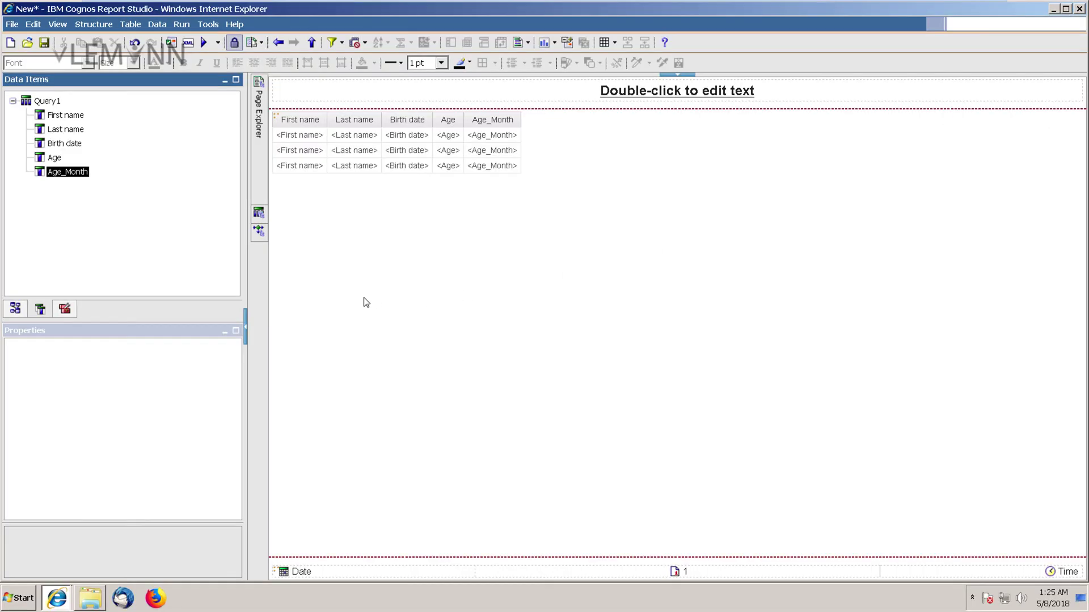
right_click(318, 150)
click(339, 225)
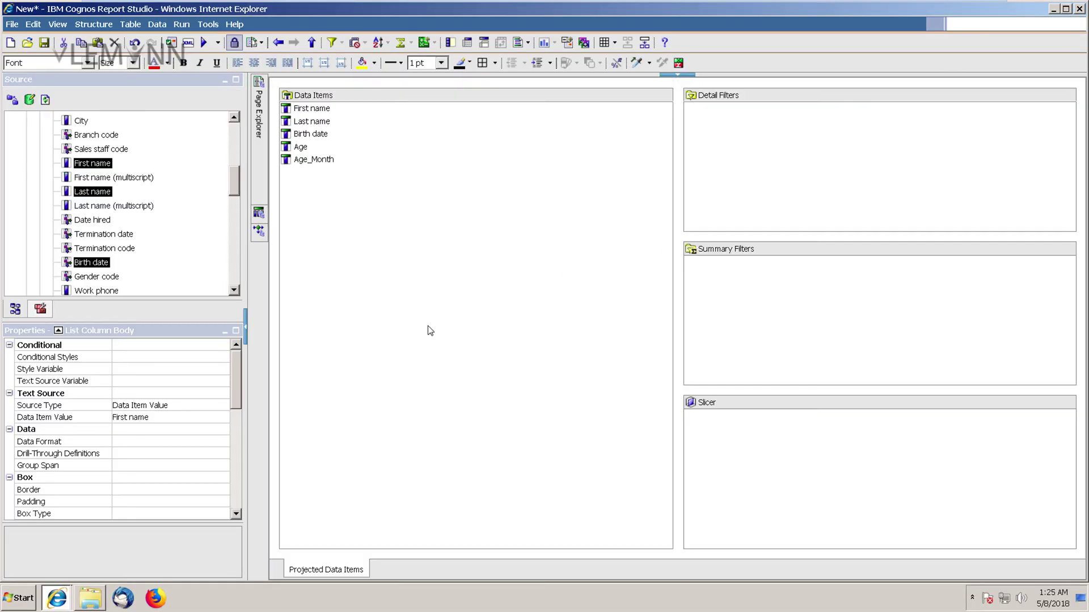
click(41, 309)
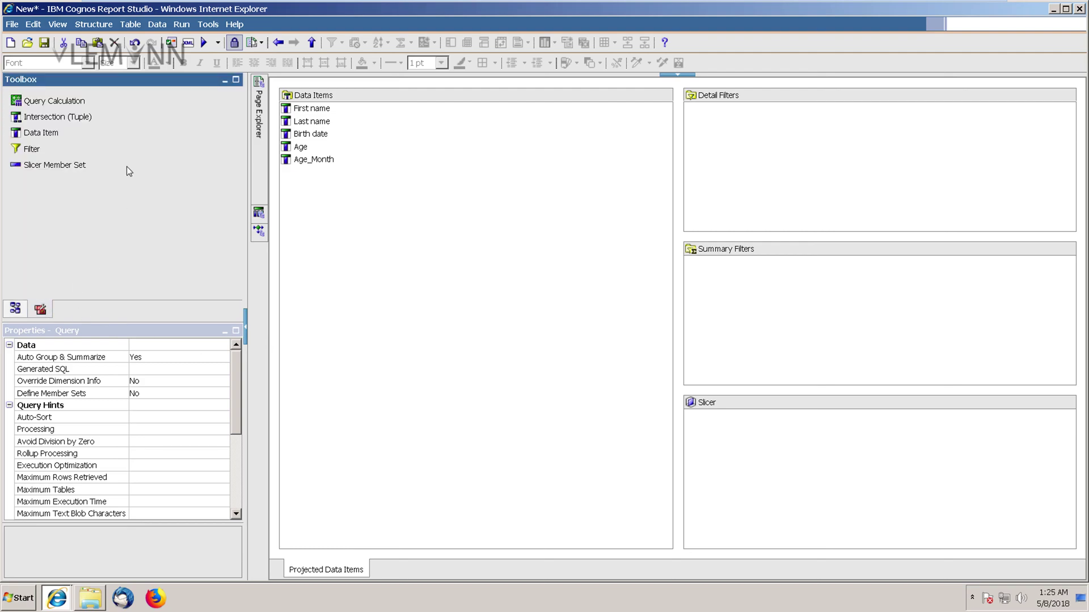
click(287, 161)
key(ctrl+v)
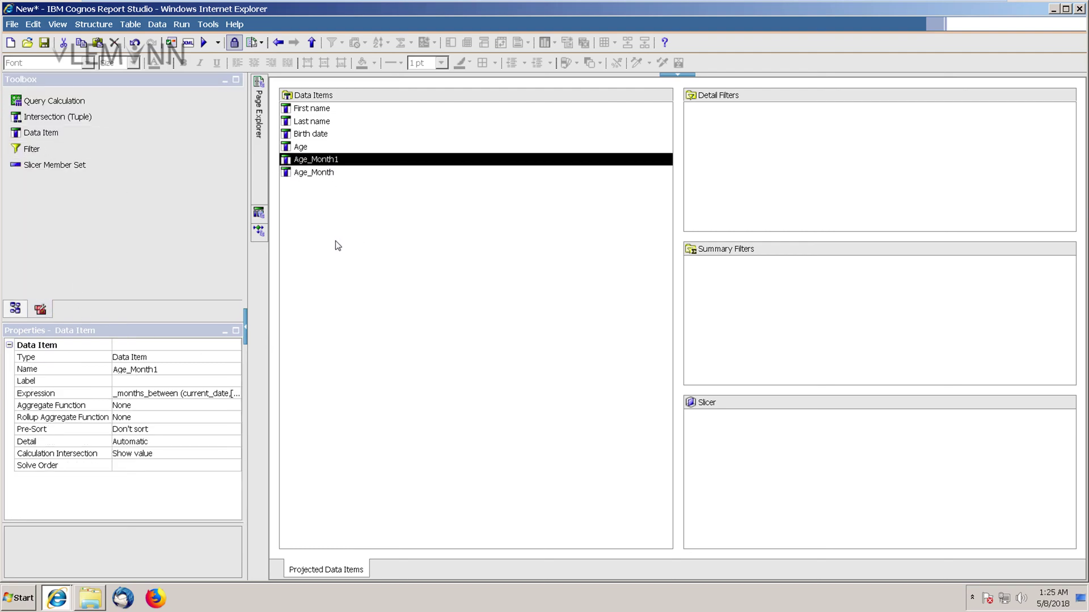
click(326, 187)
click(331, 176)
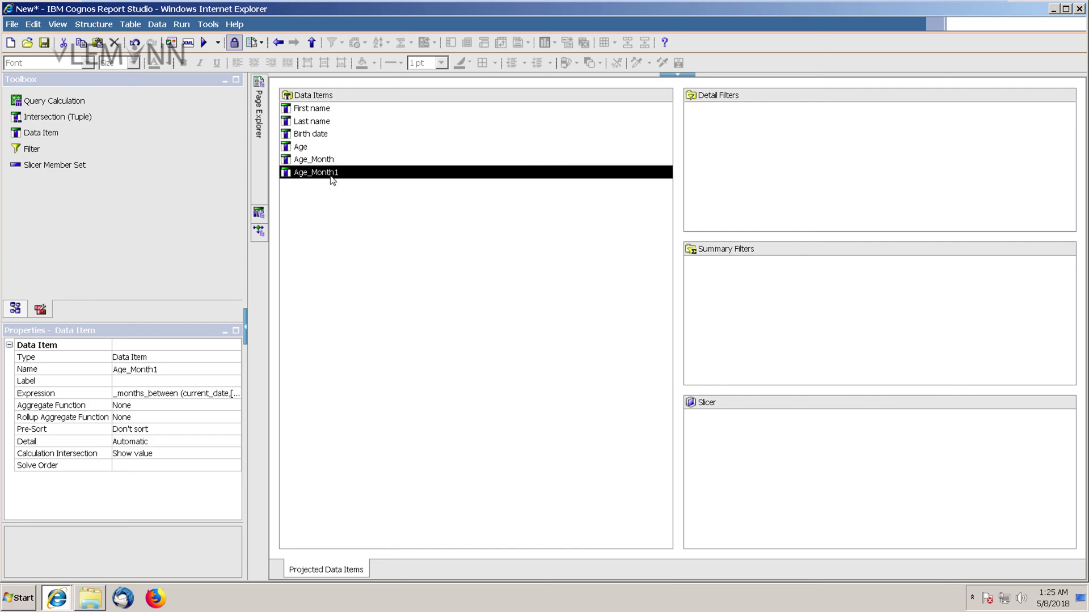
- Change the copy's expression to _days_between(current_date,[Birth date]), validate it and confirm
double_click(334, 176)
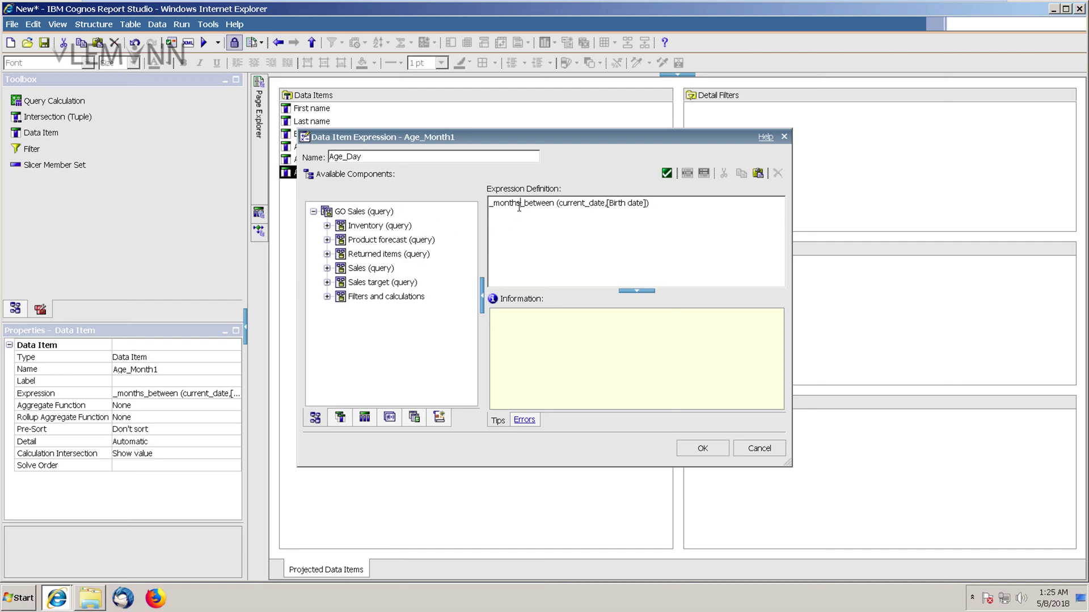
drag(519, 207, 501, 208)
text(da)
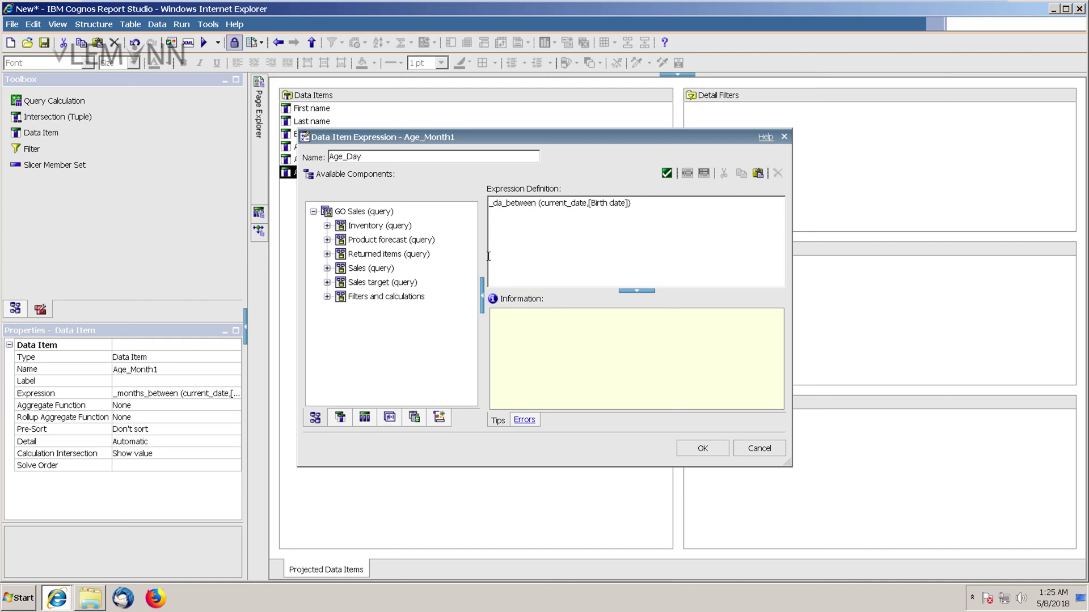
text(ys)
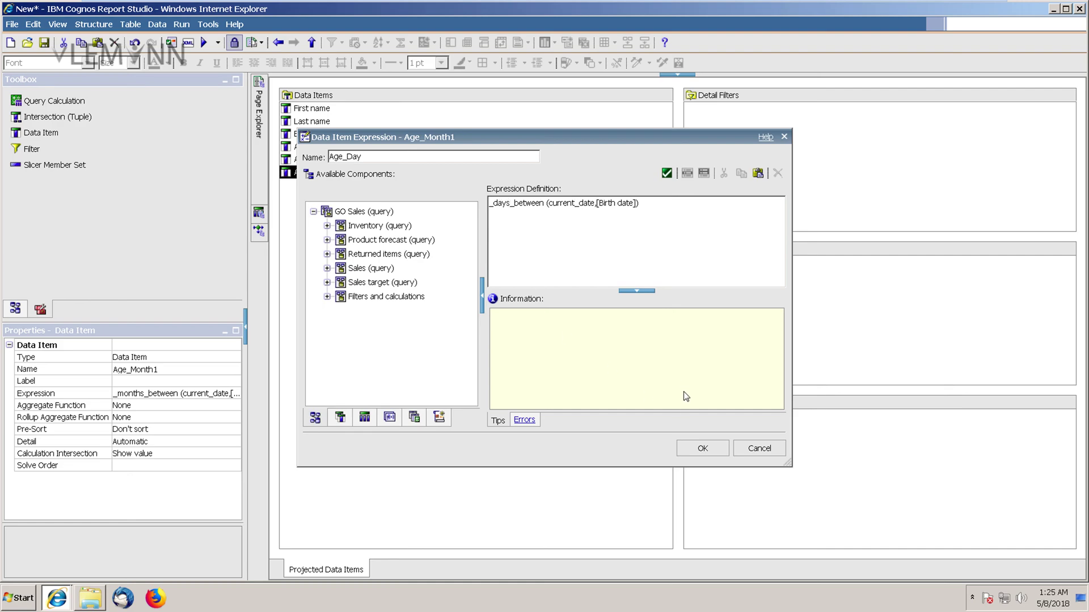
click(665, 176)
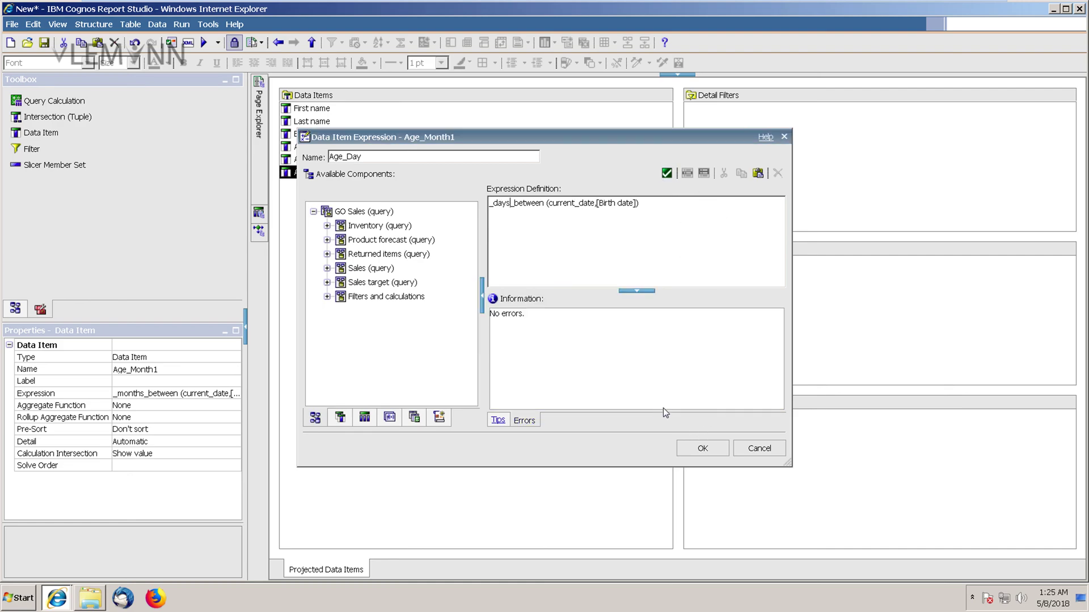
click(702, 448)
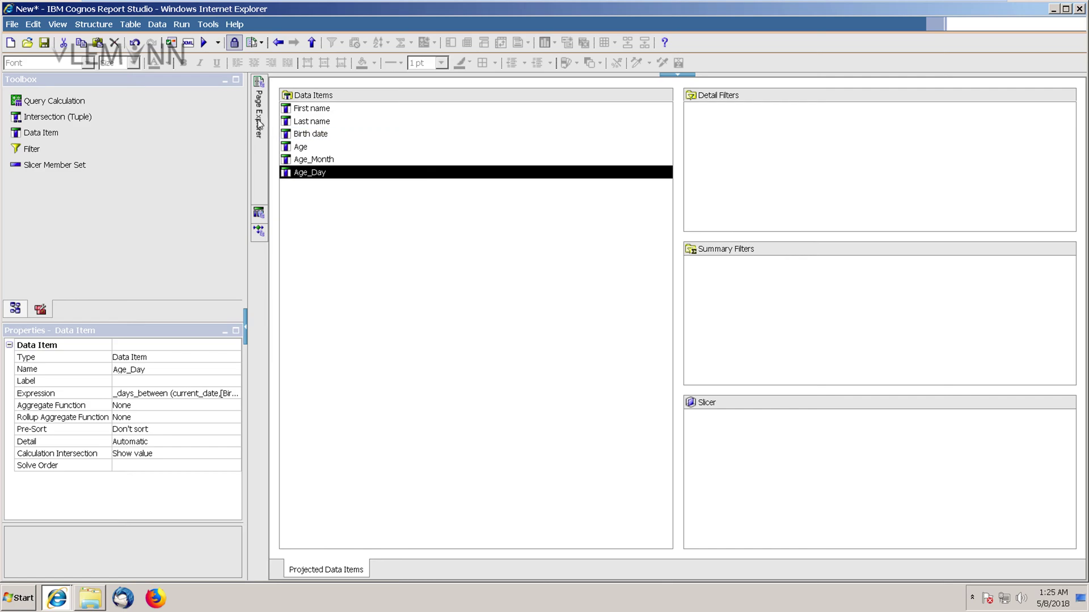
- Insert Age_Day after Age_Month on Page1 and run the report in a maximized viewer
mouse_move(259, 122)
click(324, 113)
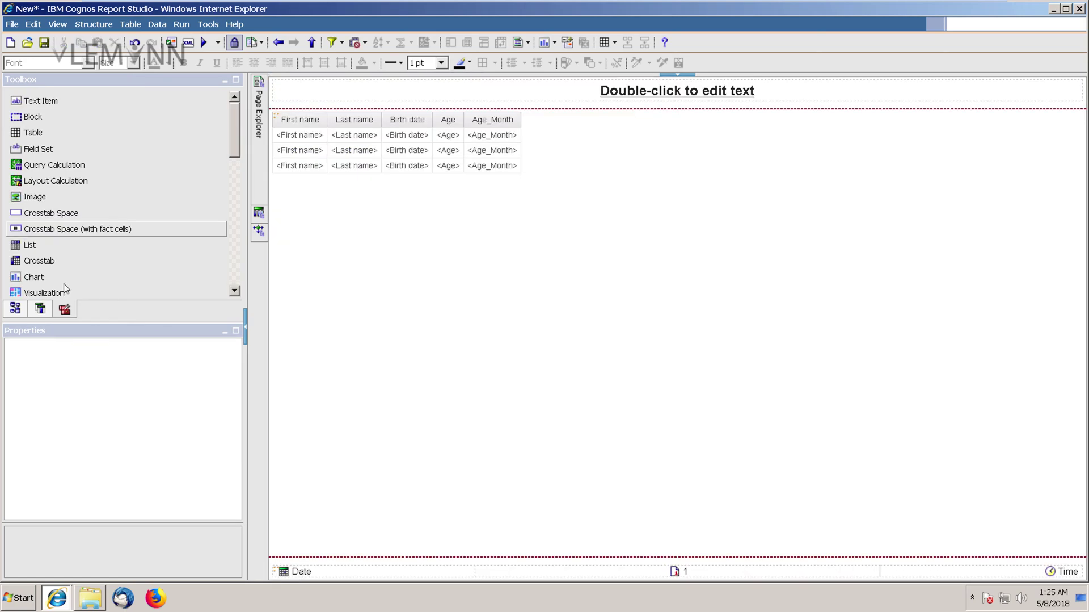
click(41, 309)
drag(67, 187, 519, 164)
click(205, 42)
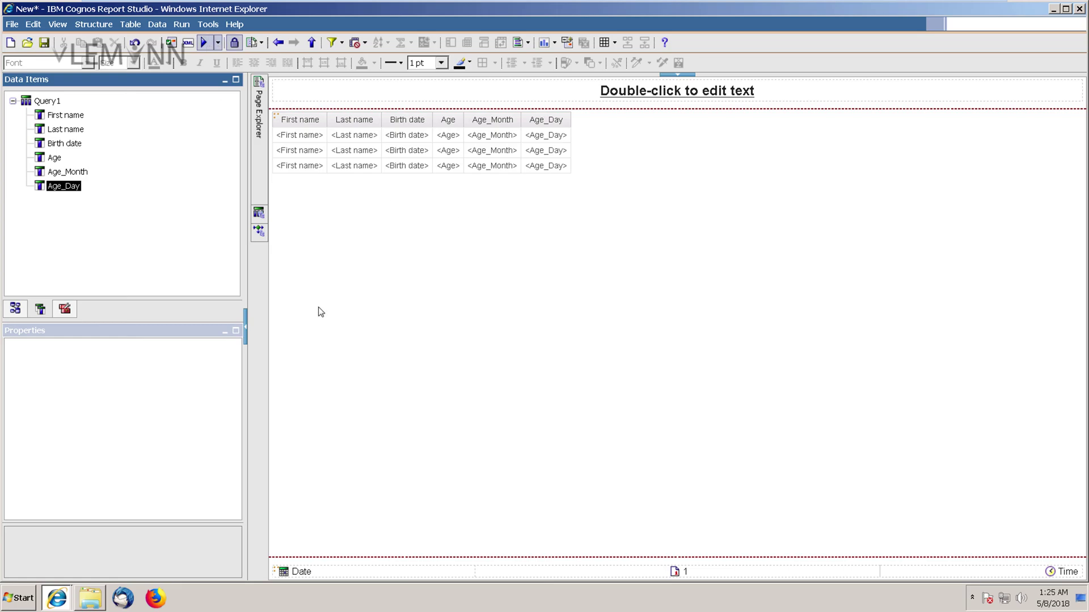
click(442, 40)
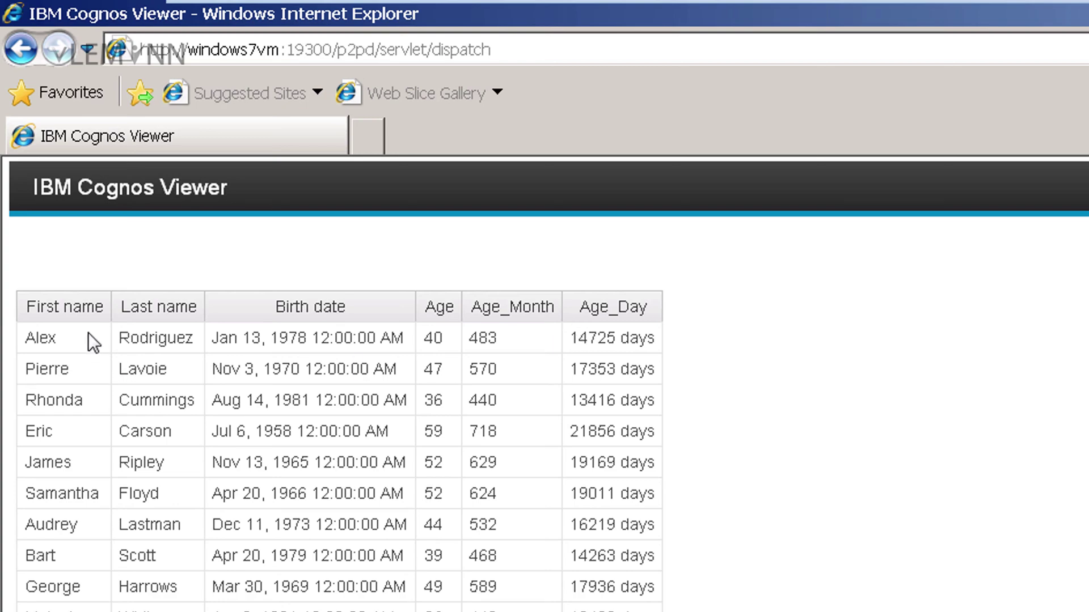
drag(571, 338, 618, 341)
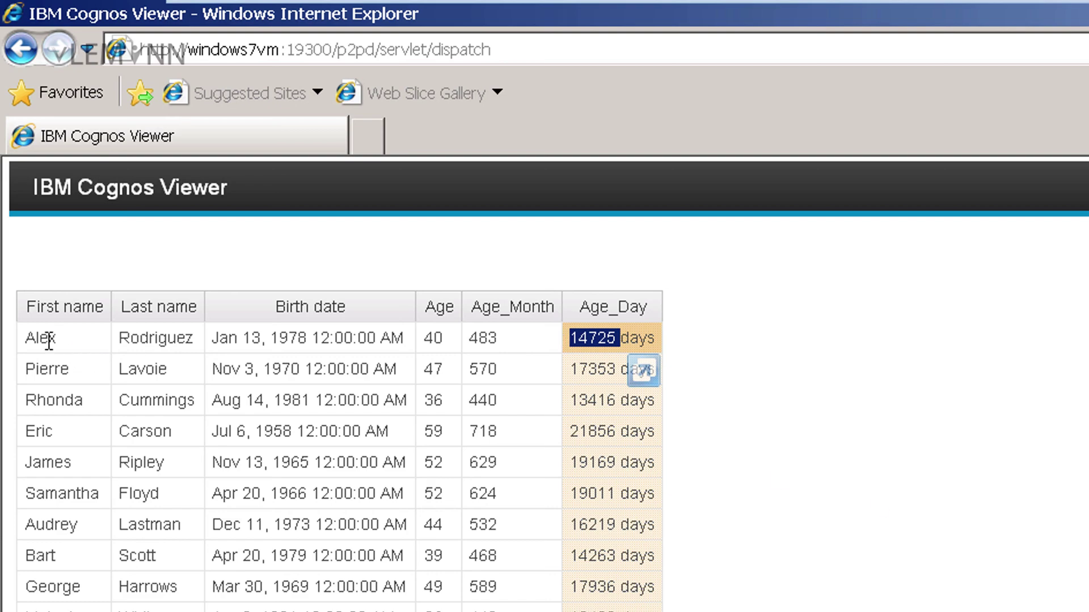
drag(19, 337, 196, 350)
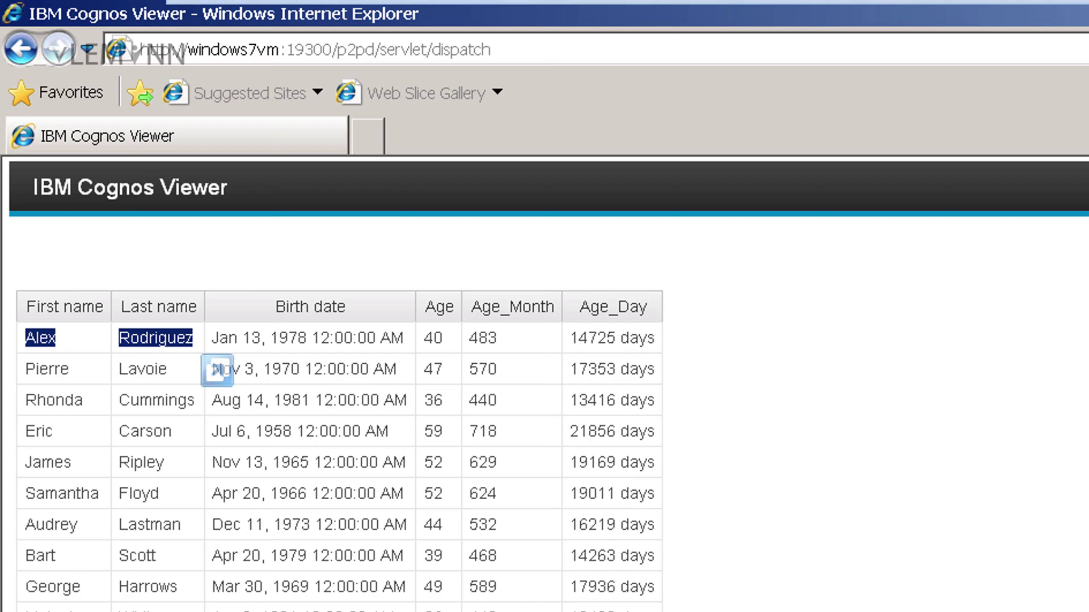
mouse_move(567, 1)
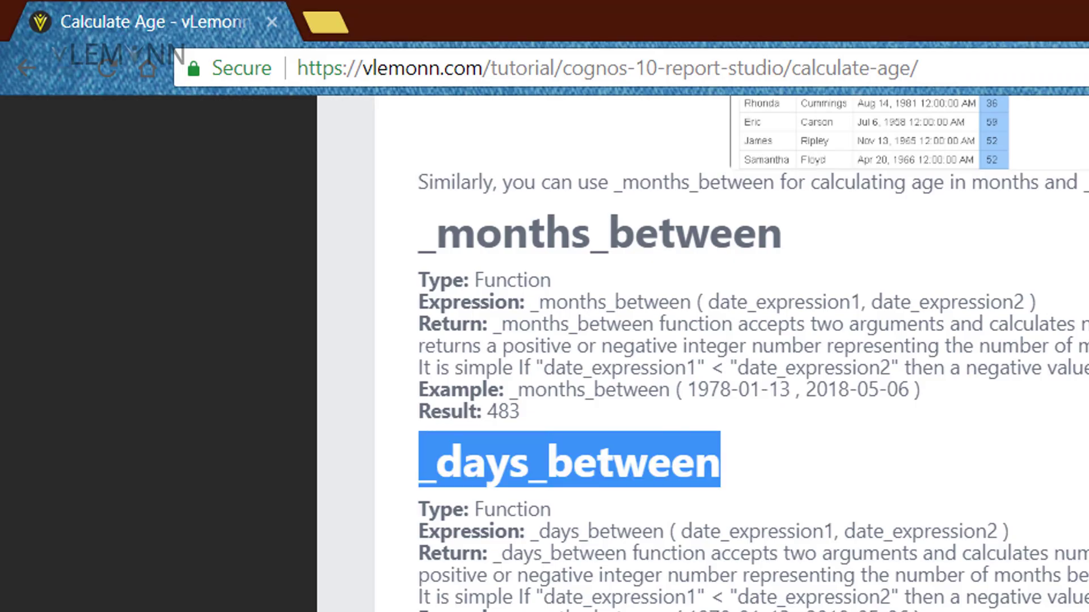
scroll(703, 352, down, 5)
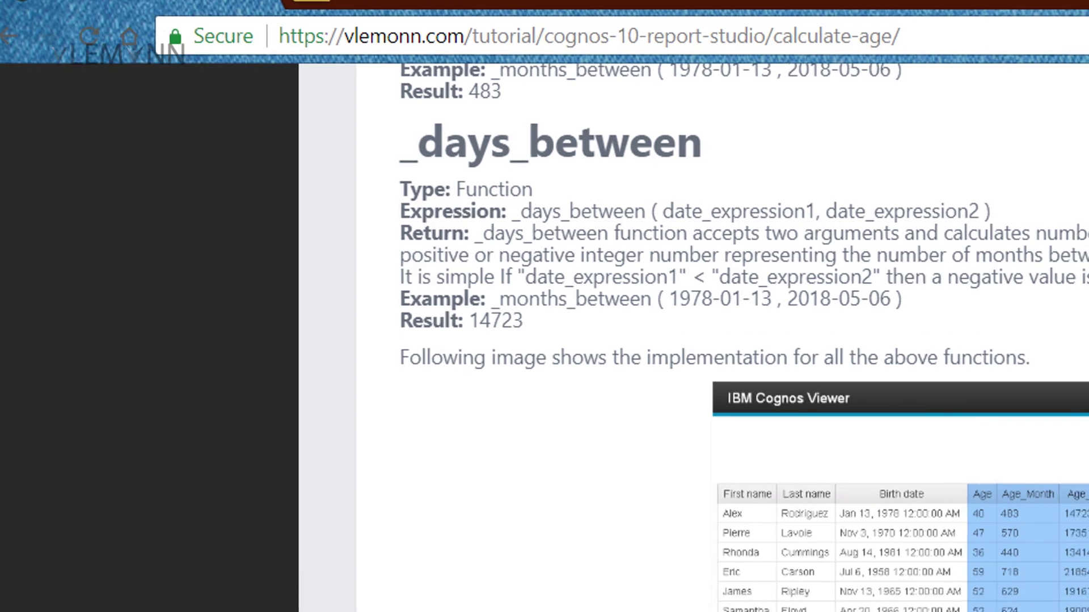
scroll(703, 352, down, 5)
drag(418, 397, 707, 408)
drag(376, 240, 431, 242)
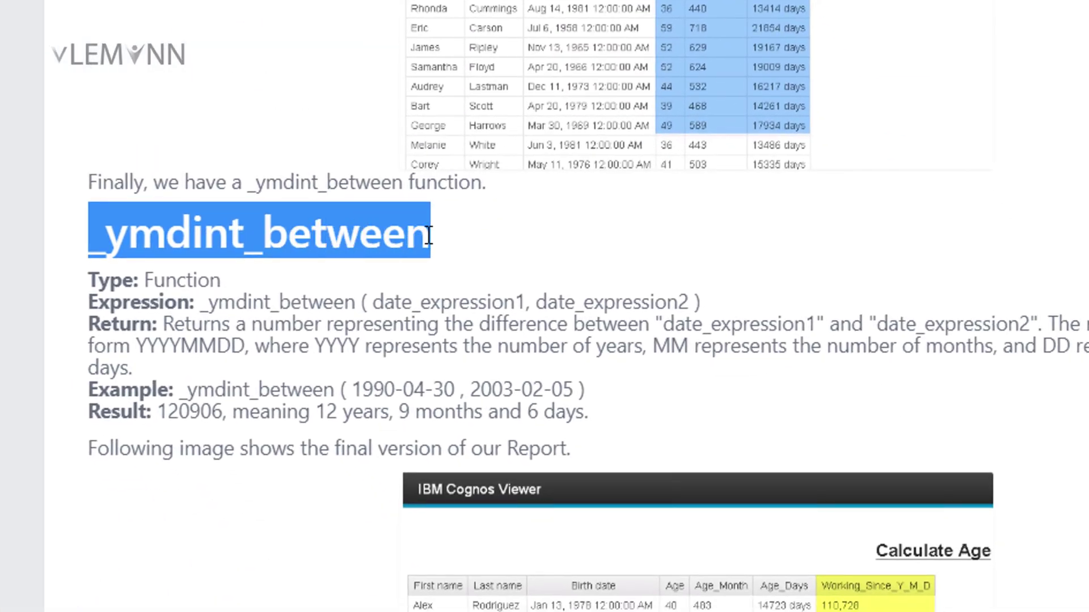
key(alt+Tab)
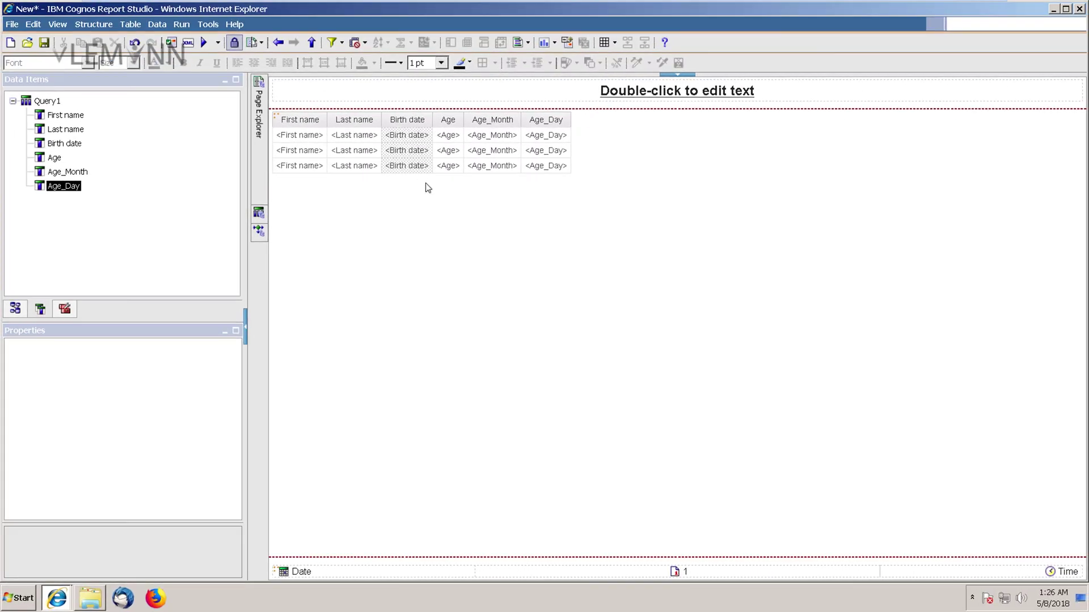
- Duplicate the Age_Day data item in the query, creating Age_Day1
right_click(412, 162)
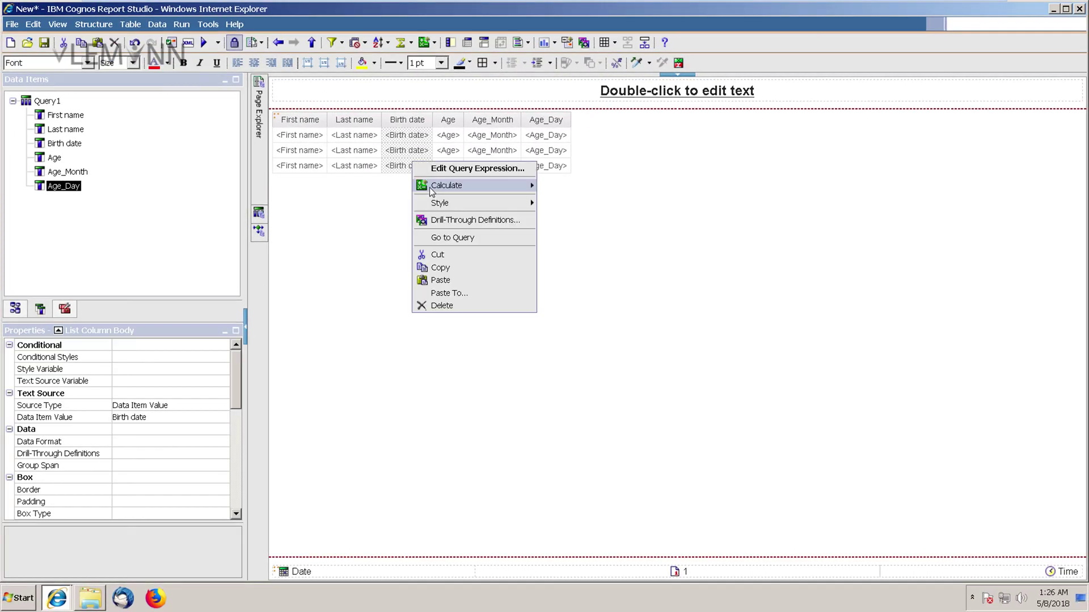
key(Escape)
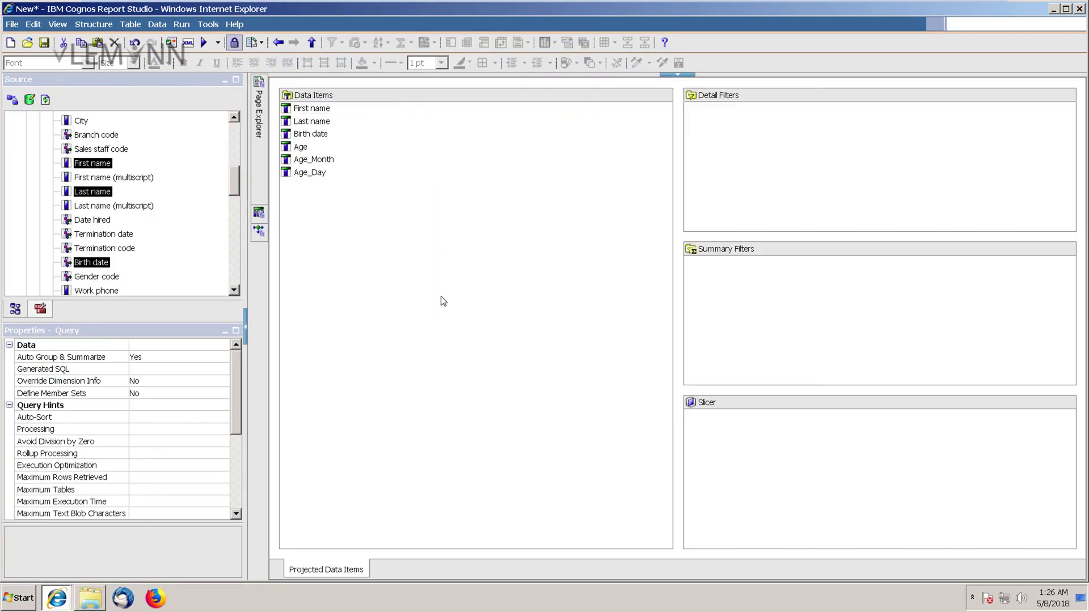
click(44, 312)
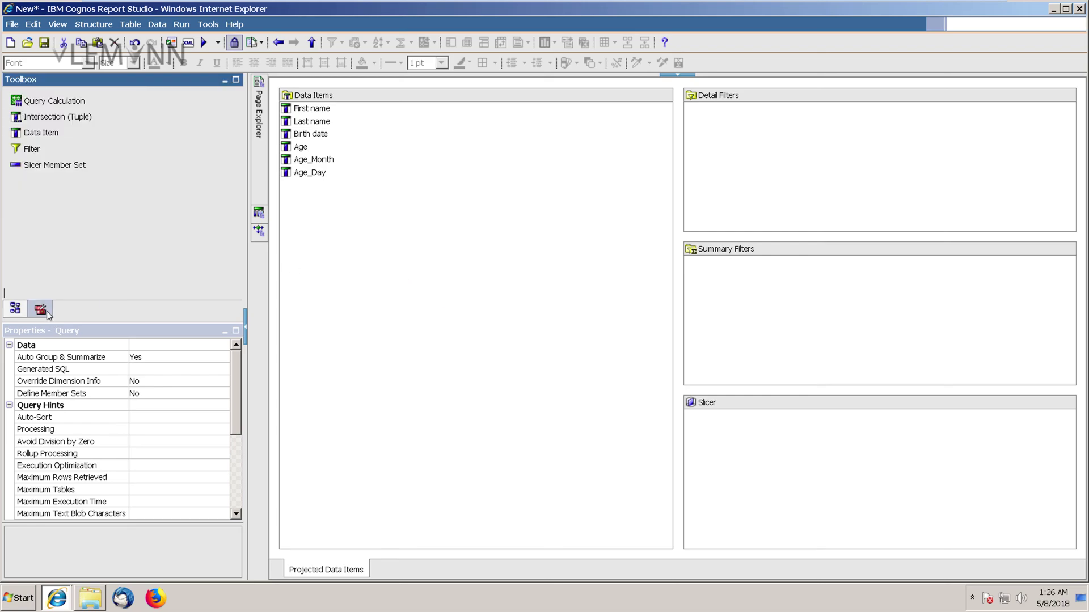
click(291, 173)
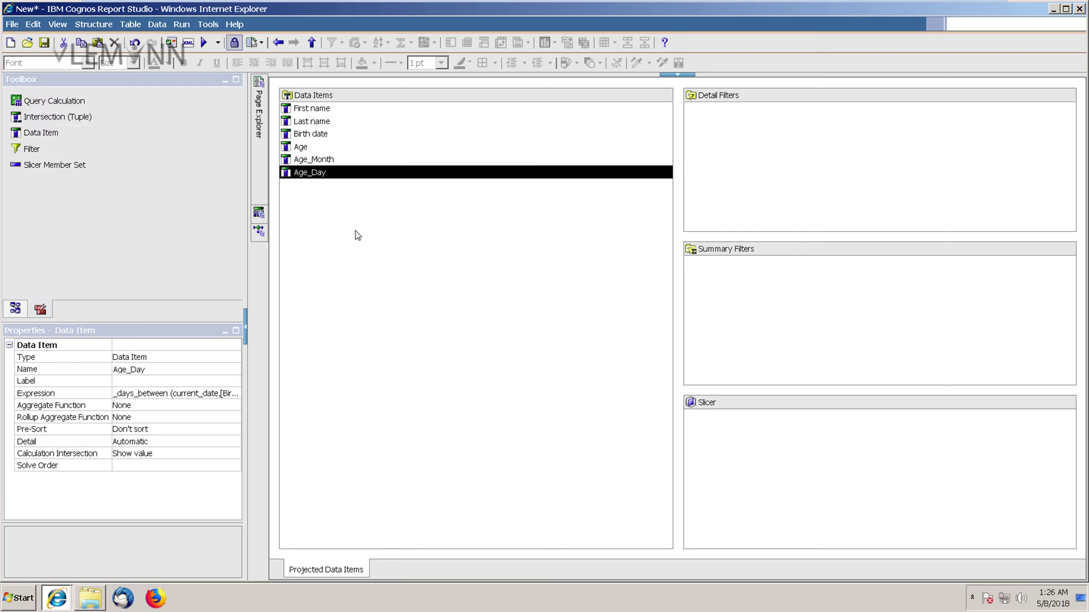
key(ctrl+c)
key(ctrl+v)
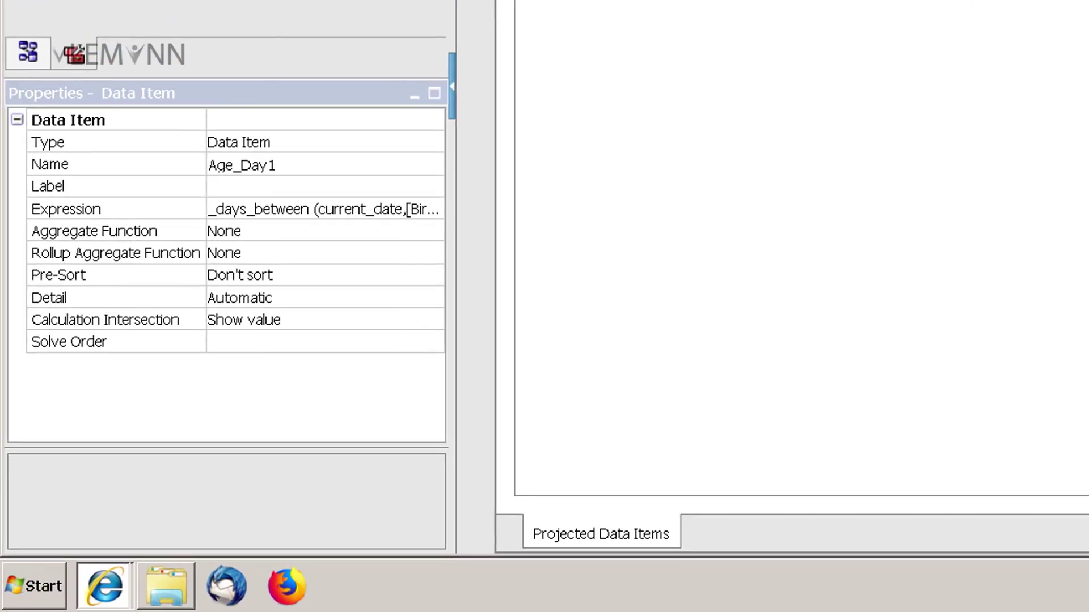
- Rename the duplicate to Age_YMD and open its expression for editing
click(287, 163)
key(BackSpace)
key(BackSpace)
key(BackSpace)
key(BackSpace)
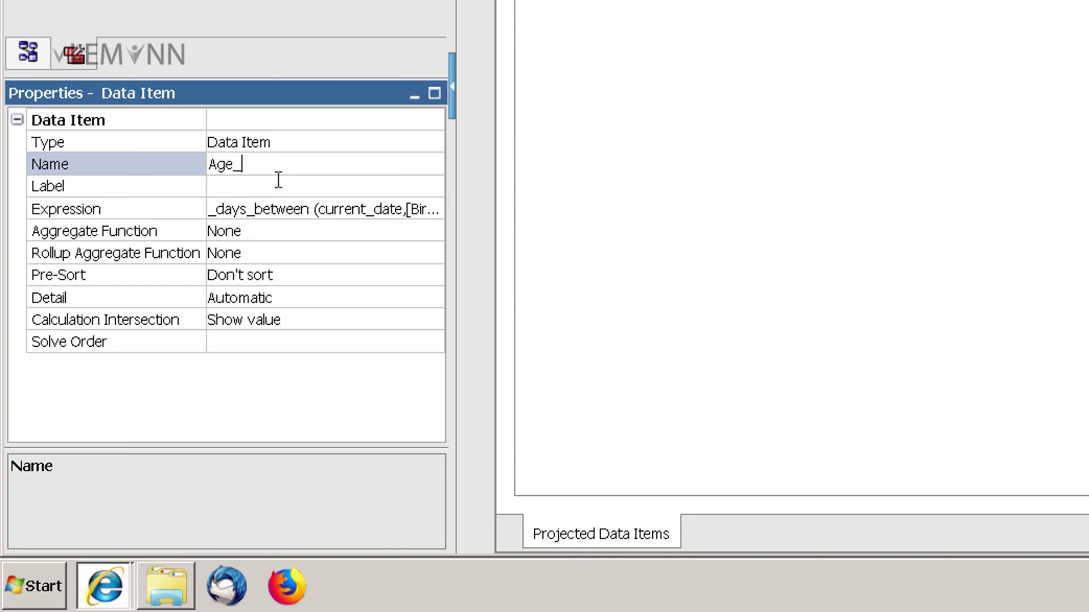
text(YMD)
click(630, 120)
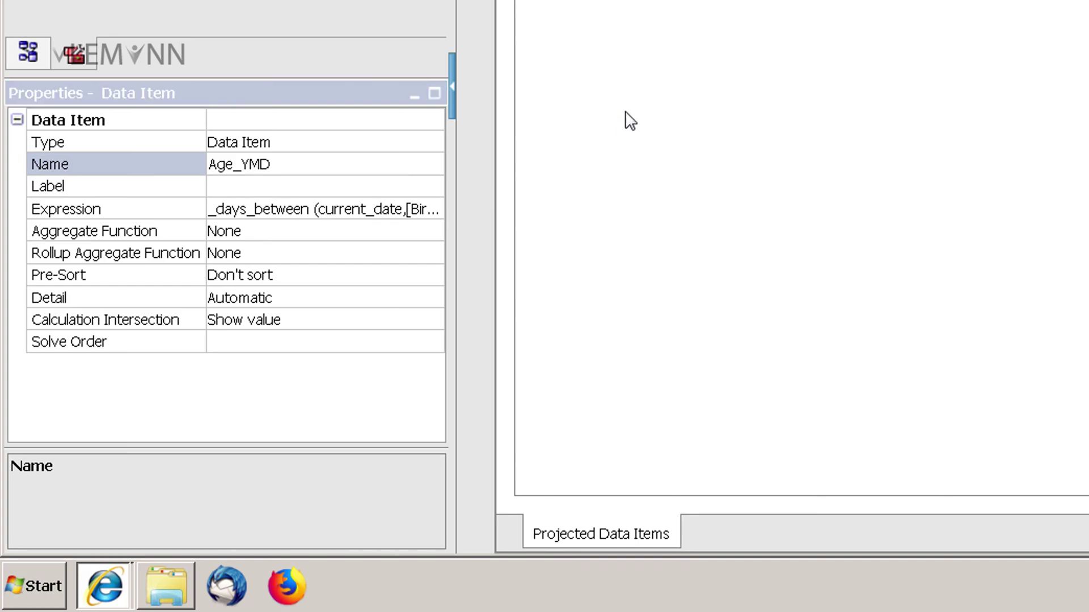
double_click(556, 0)
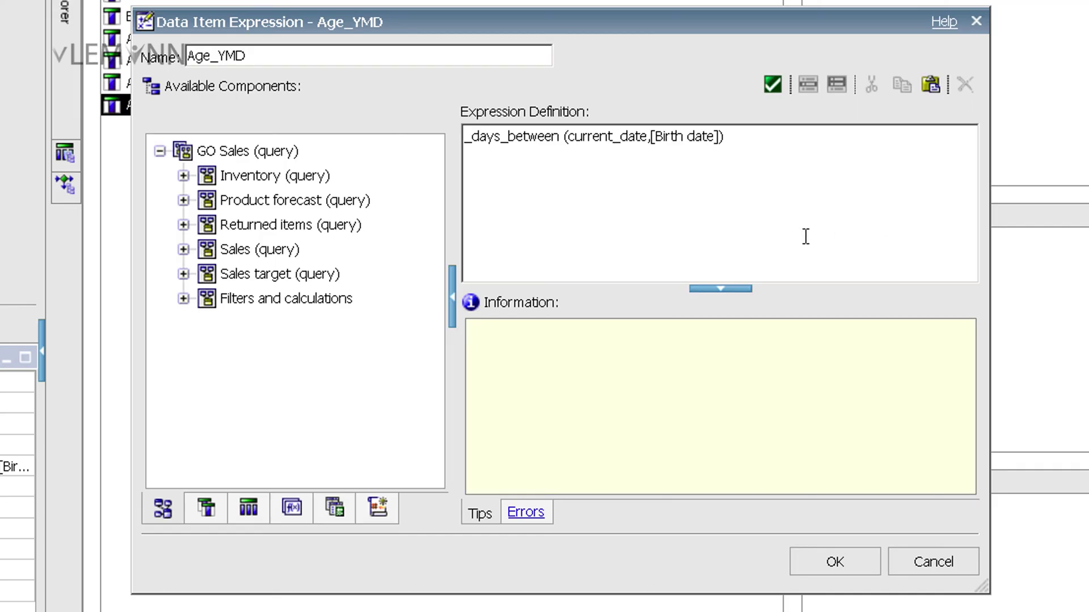
- Change the Age_YMD expression to _ymdint_between(current_date,[Birth date]), validate and confirm
drag(502, 137, 477, 142)
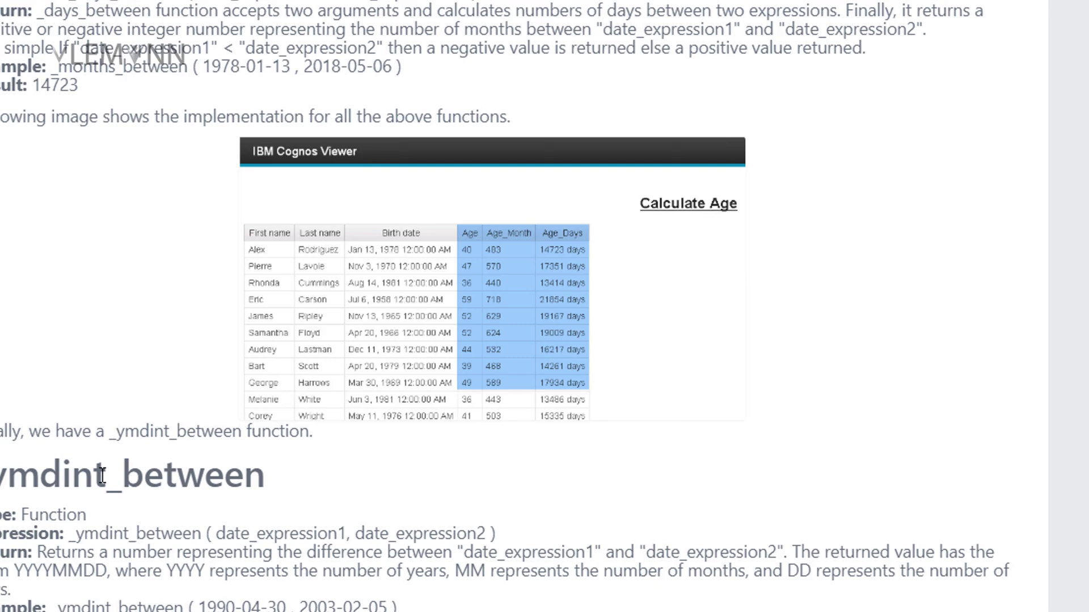
drag(106, 479, 1, 486)
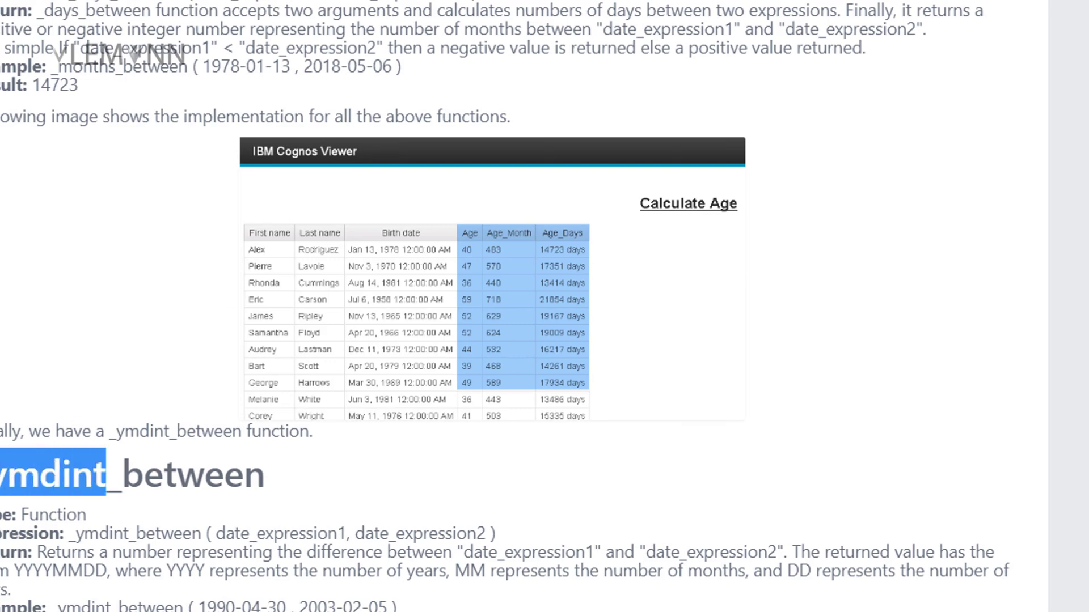
key(ctrl+c)
key(alt+Tab)
key(ctrl+v)
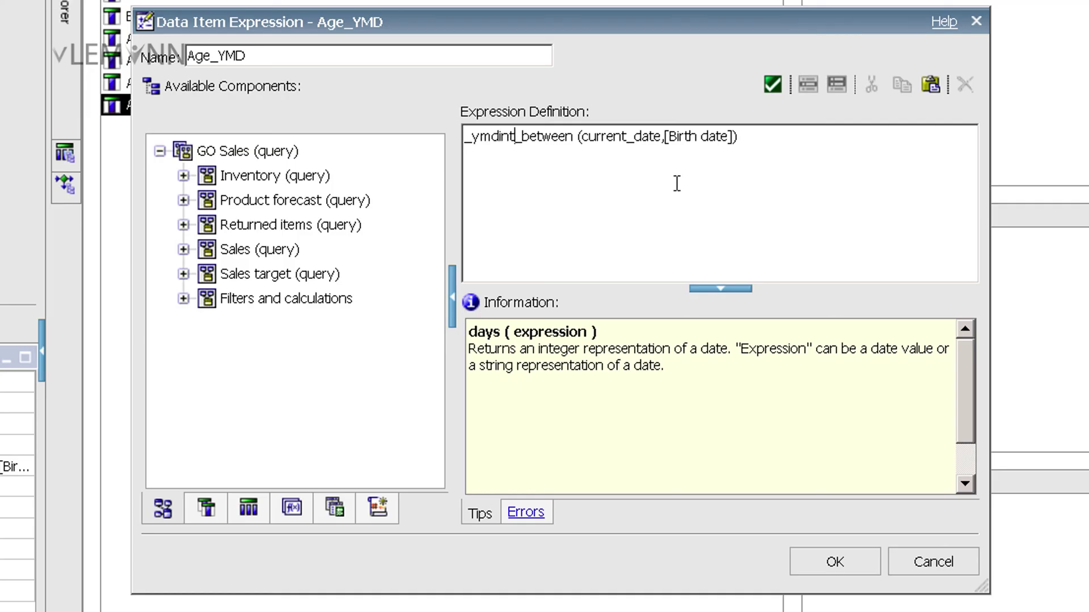
click(773, 85)
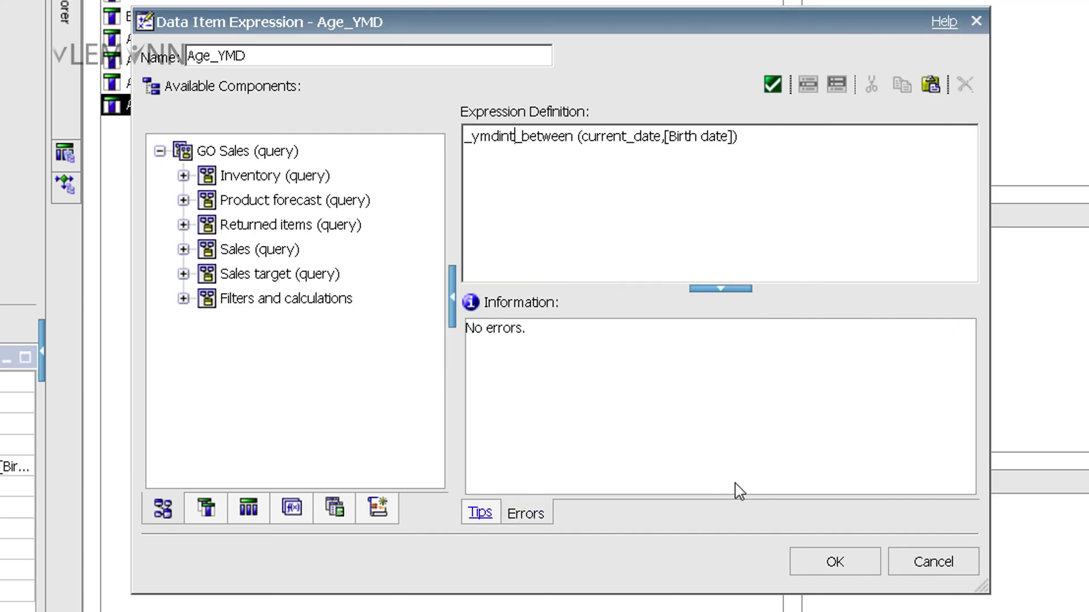
click(833, 562)
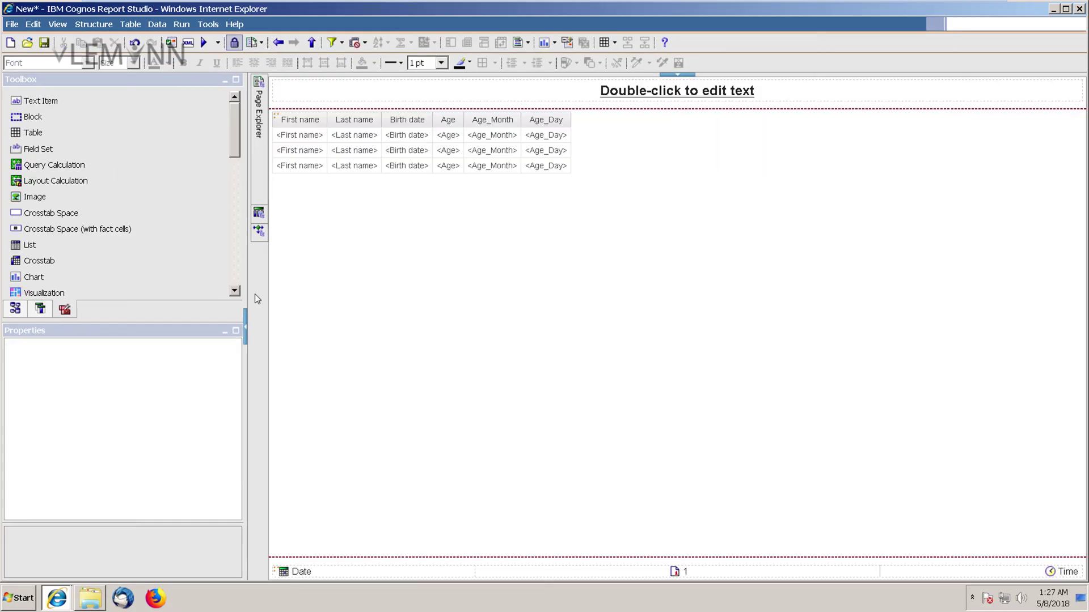
- Add Age_YMD as the last list column and run the report with Ctrl+R
scroll(56, 255, down, 5)
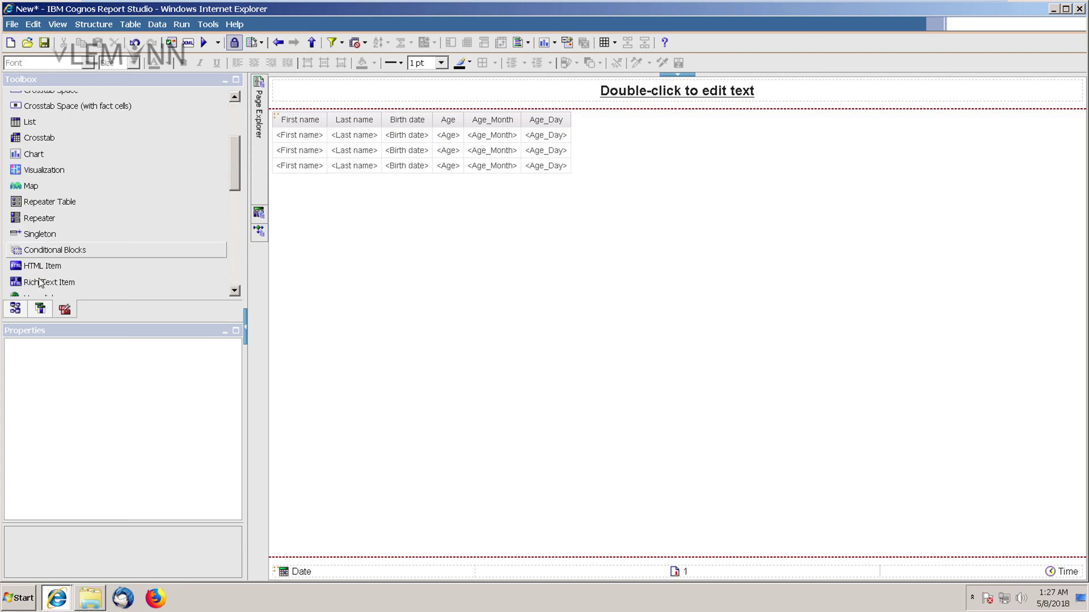
scroll(41, 281, up, 2)
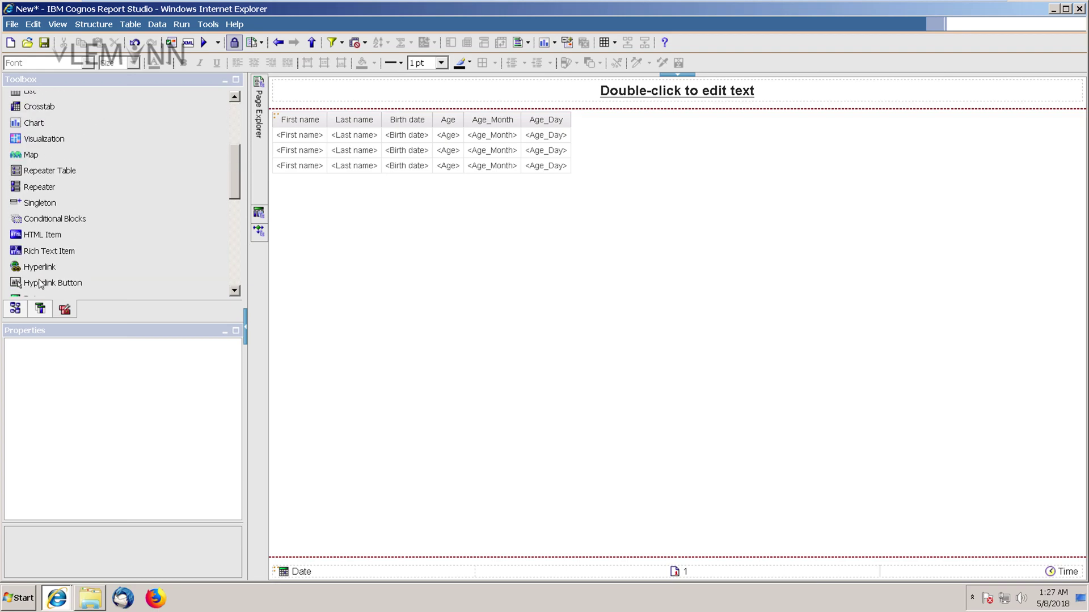
click(40, 309)
drag(62, 200, 563, 169)
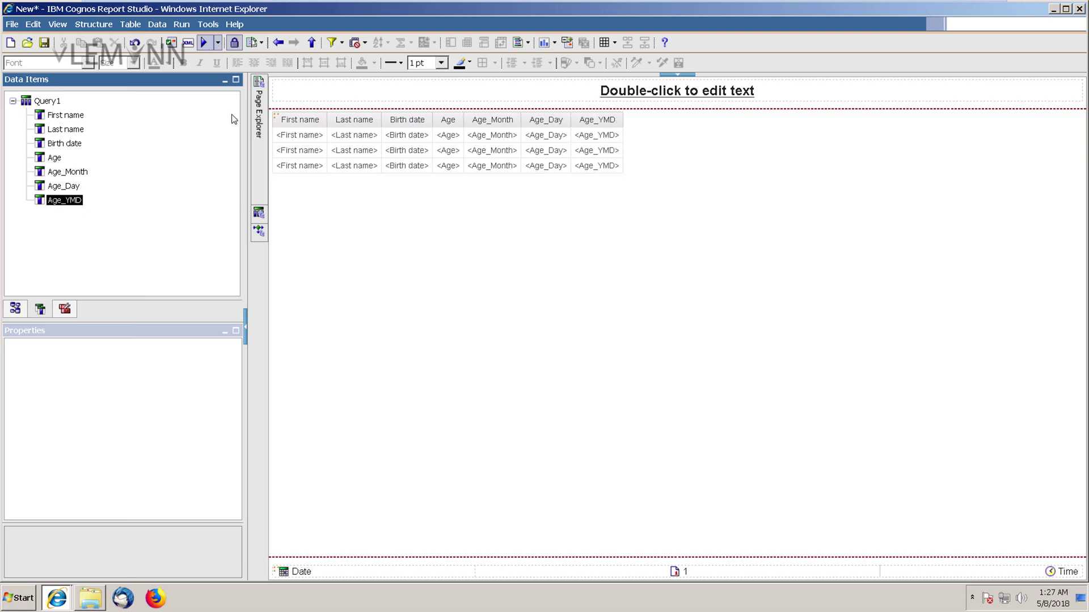
key(ctrl+r)
- Maximize the report output and select the first Age_YMD value, 400,325
click(445, 38)
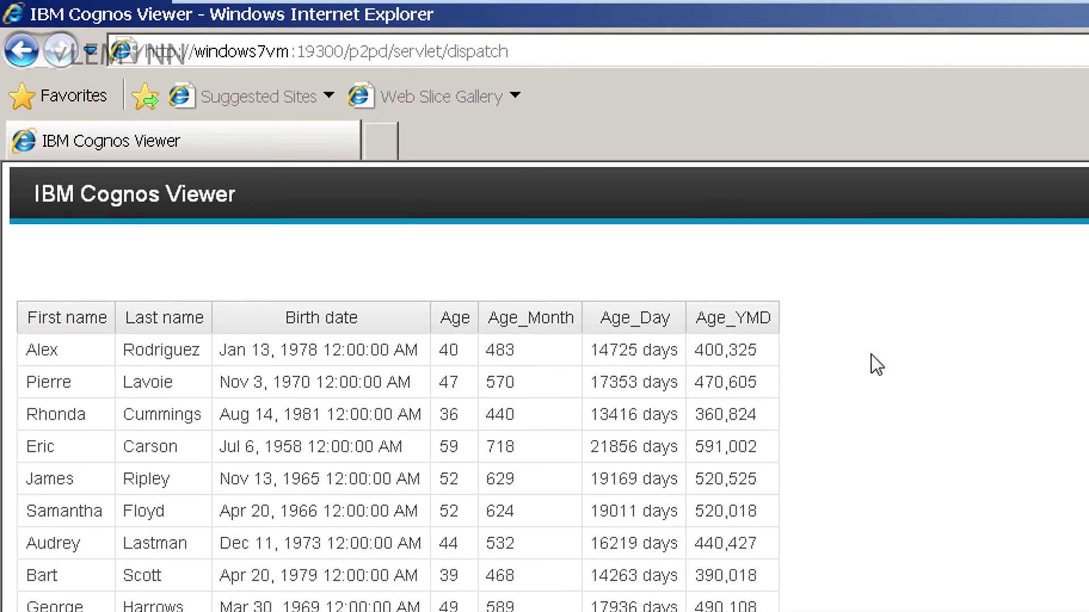
drag(714, 350, 695, 350)
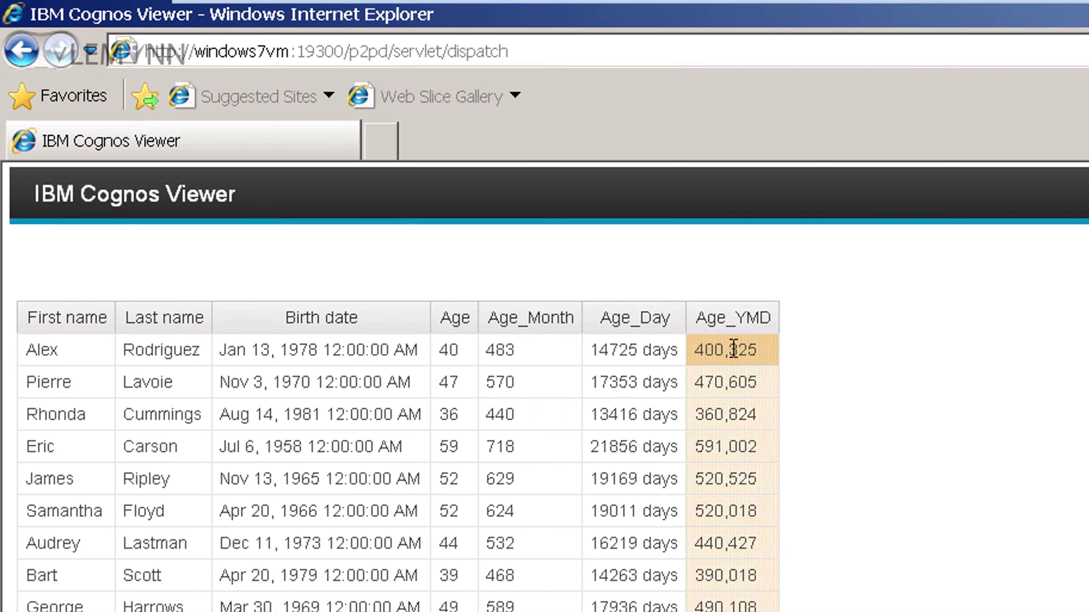
double_click(715, 350)
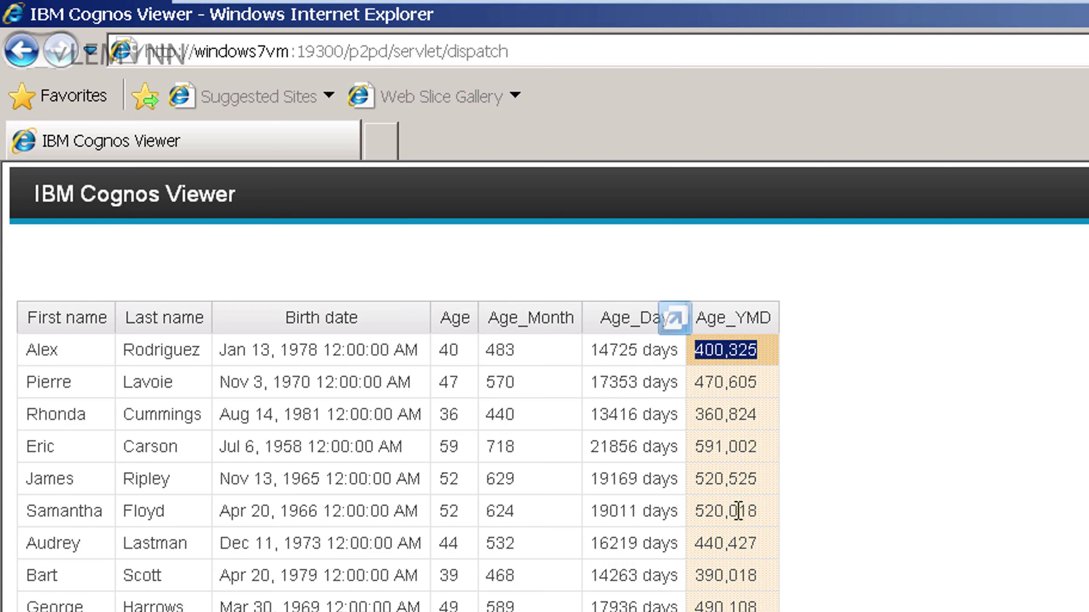
mouse_move(624, 1)
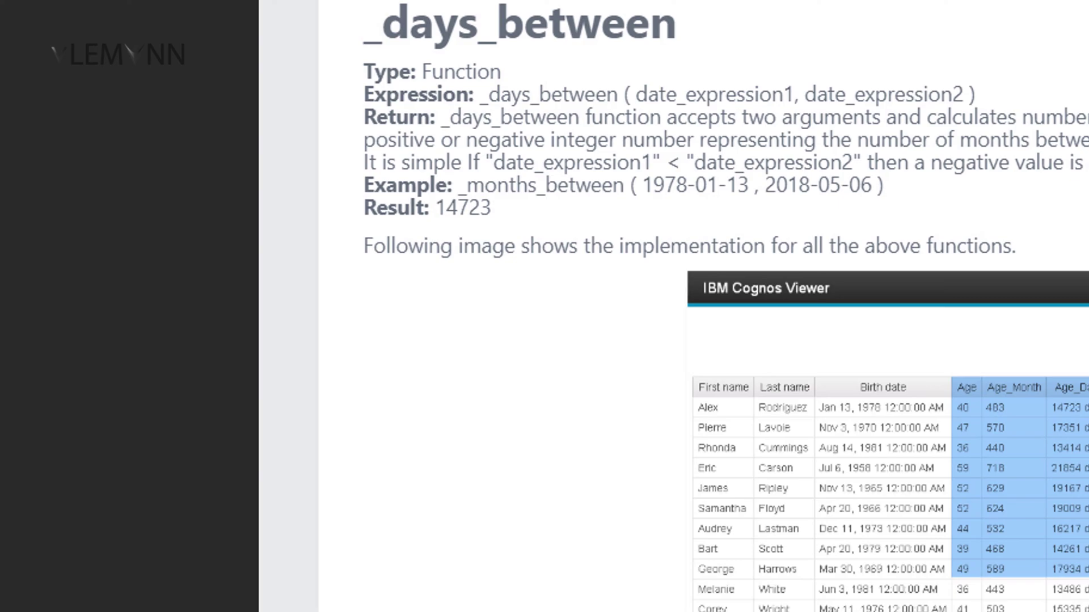
- Highlight the _ymdint_between description, its Return line and the YYYYMMDD format parts
scroll(544, 306, down, 10)
drag(138, 114, 406, 151)
click(419, 184)
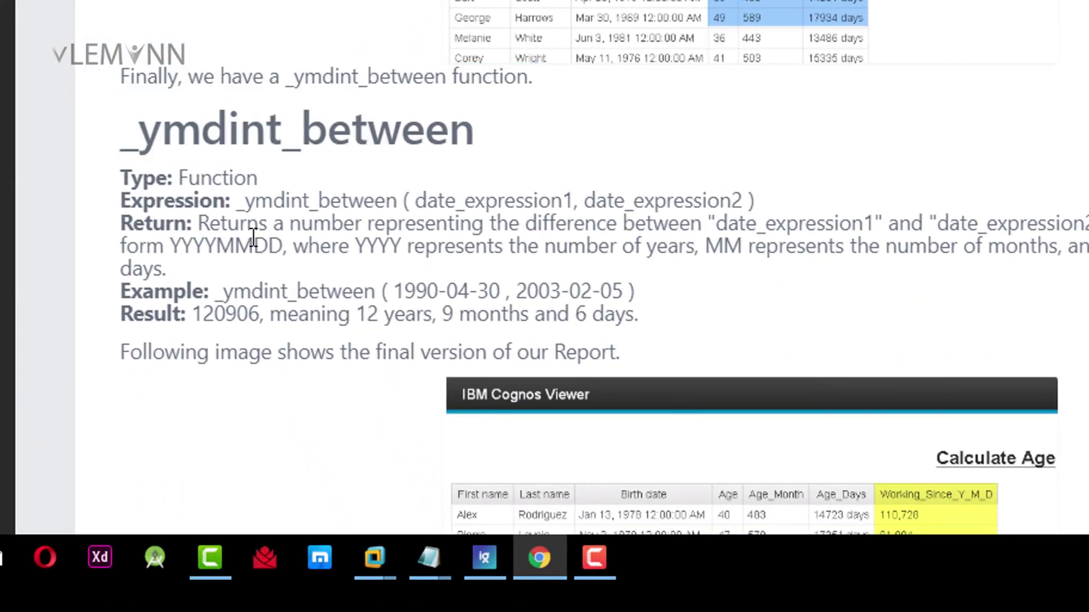
drag(205, 223, 1086, 223)
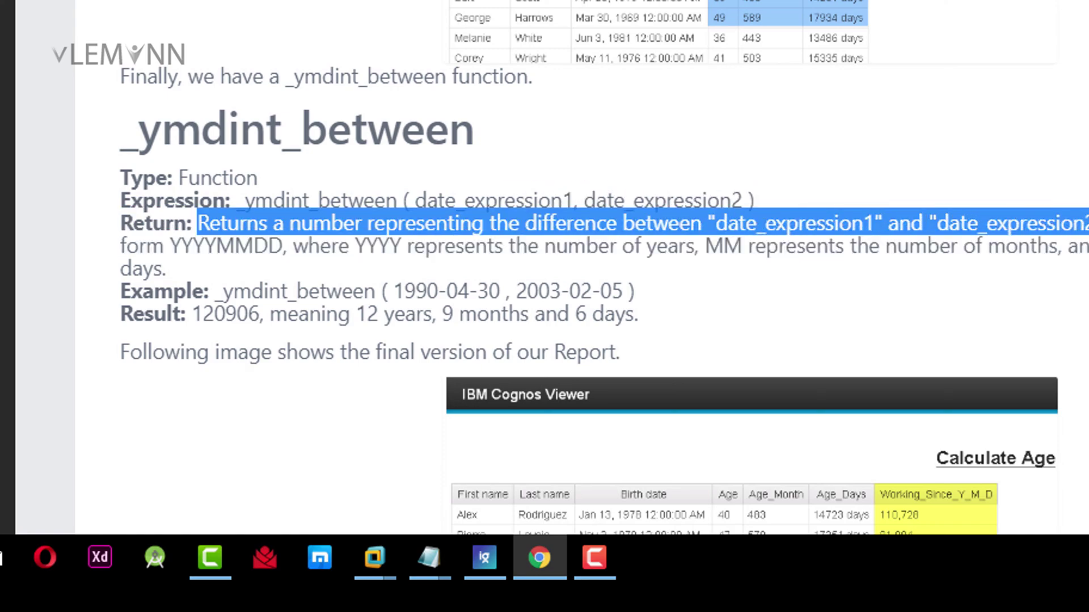
click(382, 218)
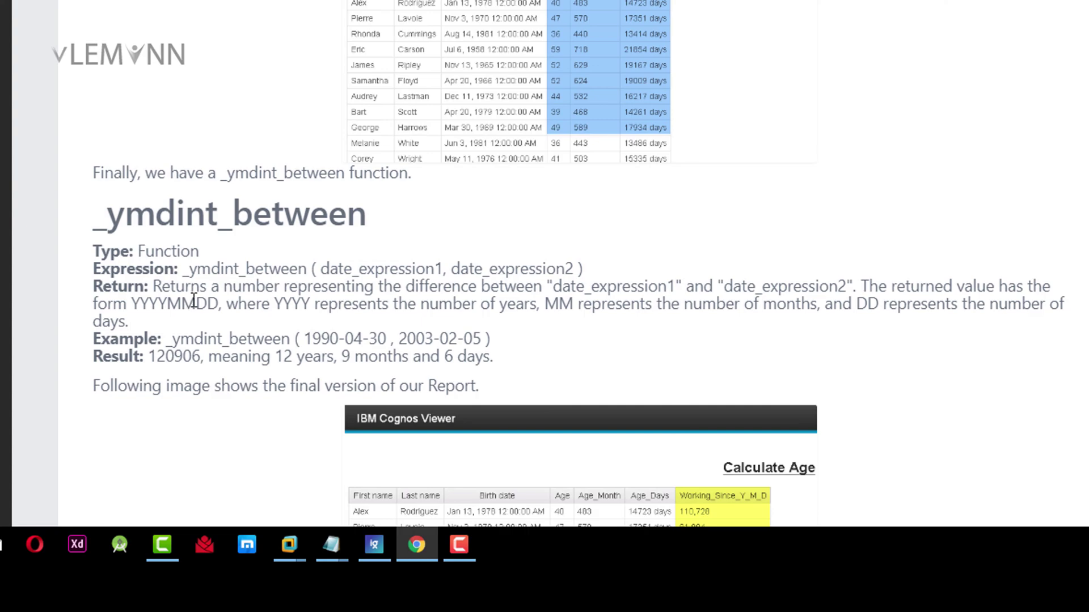
drag(278, 299, 786, 307)
drag(869, 306, 994, 312)
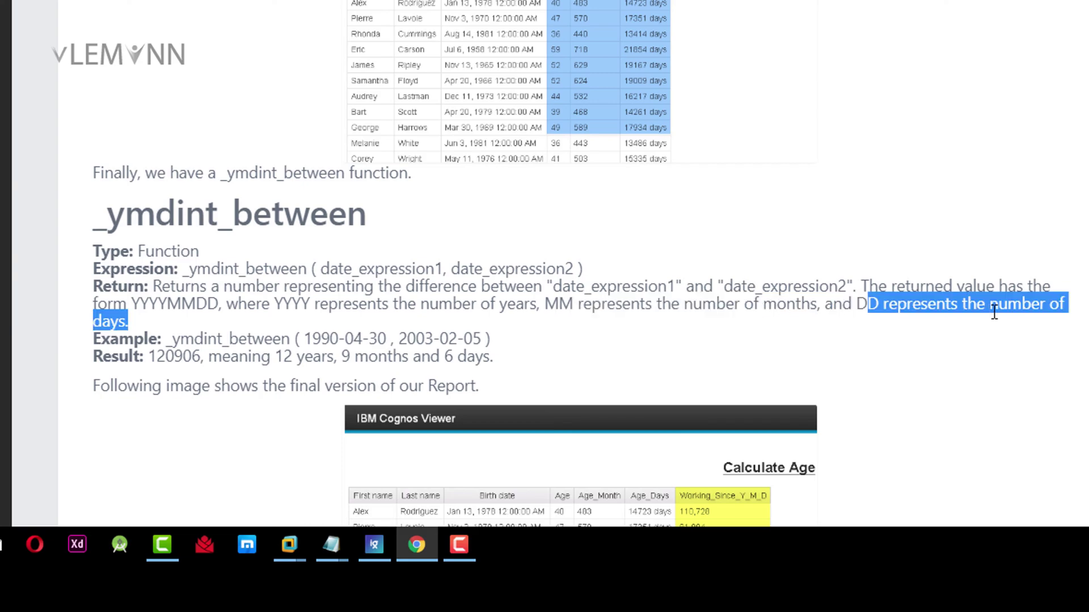
click(230, 380)
- Highlight the example call and its two dates, including 2003-02-05
drag(168, 337, 300, 339)
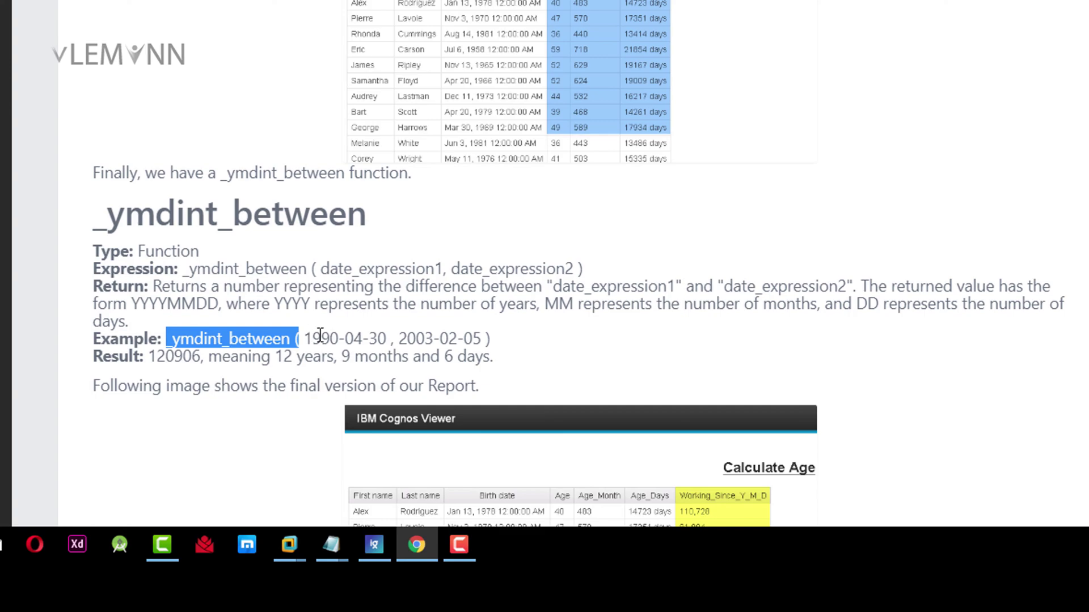
drag(386, 339, 334, 344)
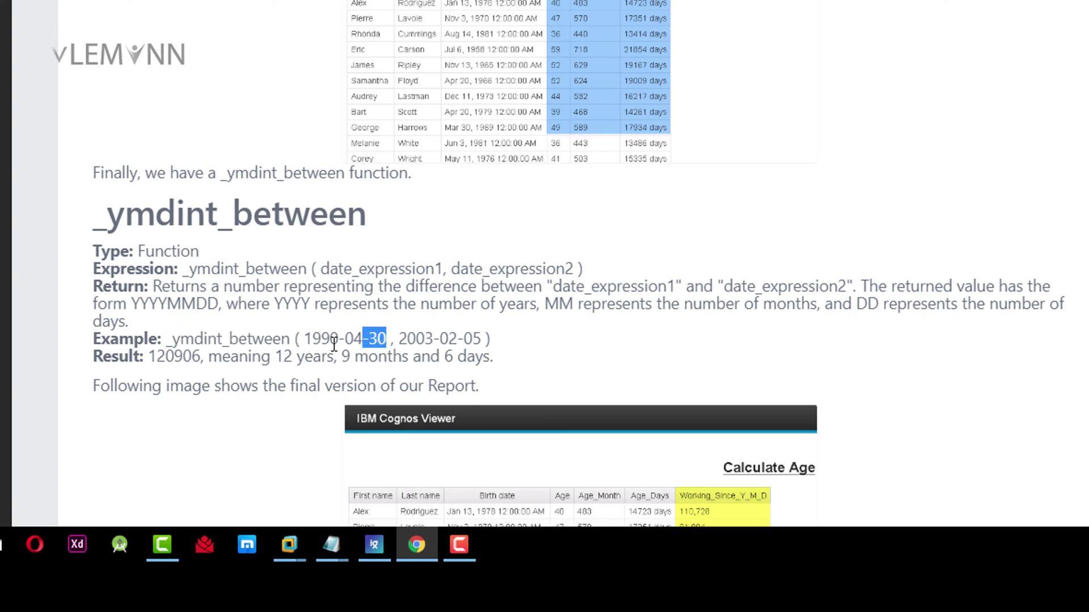
click(477, 340)
drag(477, 341, 404, 340)
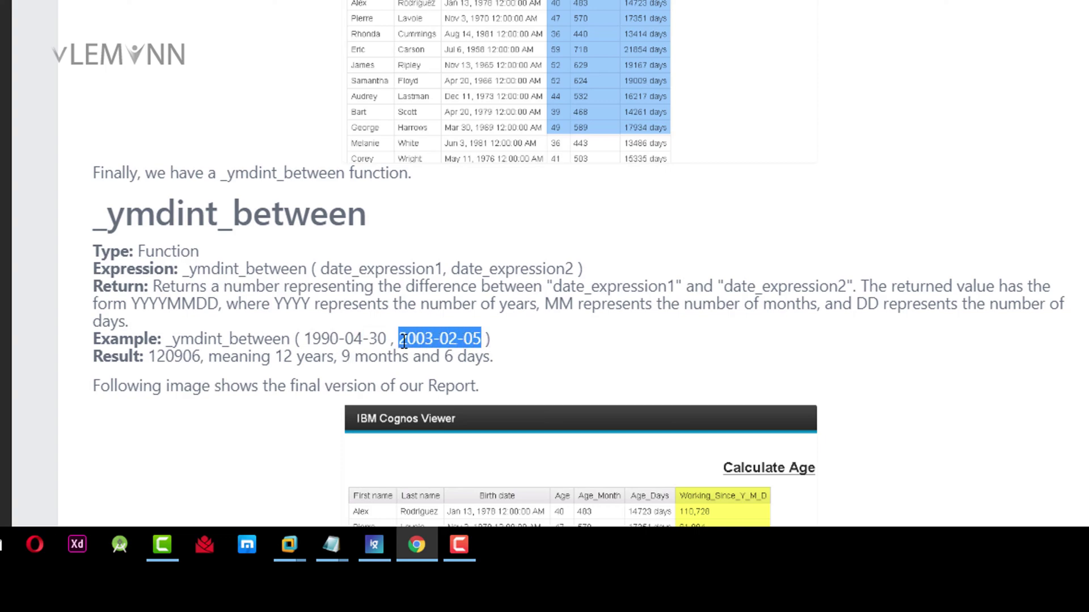
click(454, 337)
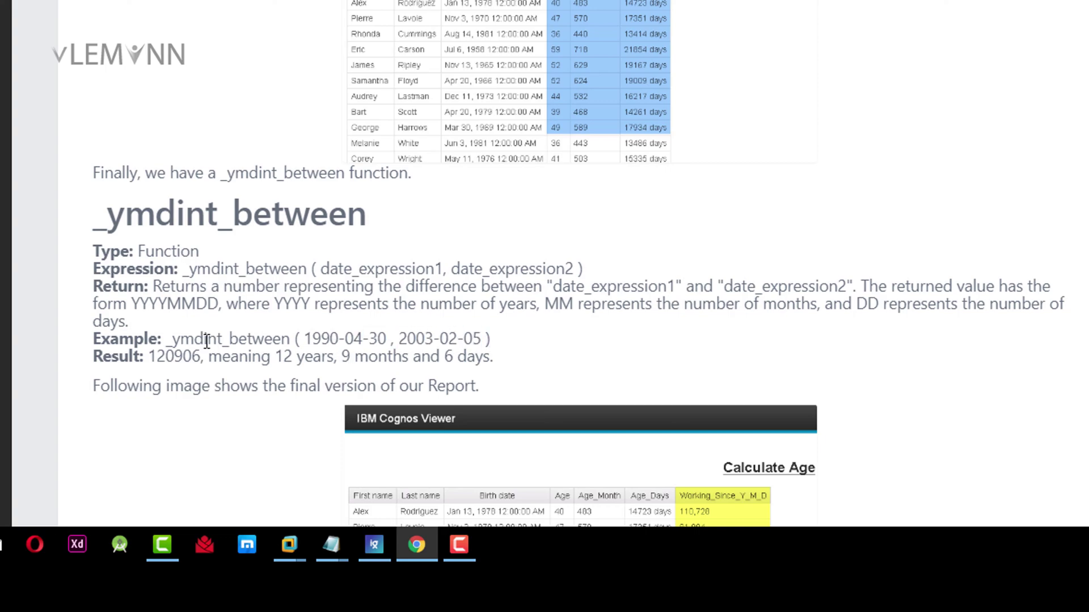
drag(304, 338, 448, 338)
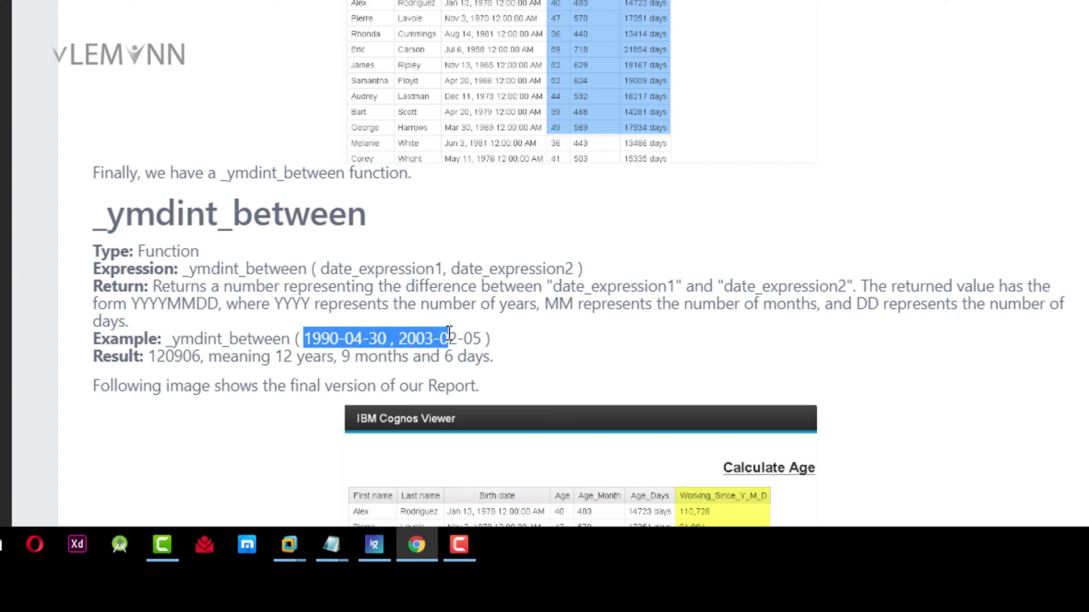
- Highlight the 120906 result and its 12-years, months and days explanation, then scroll to the final report image
drag(145, 356, 170, 363)
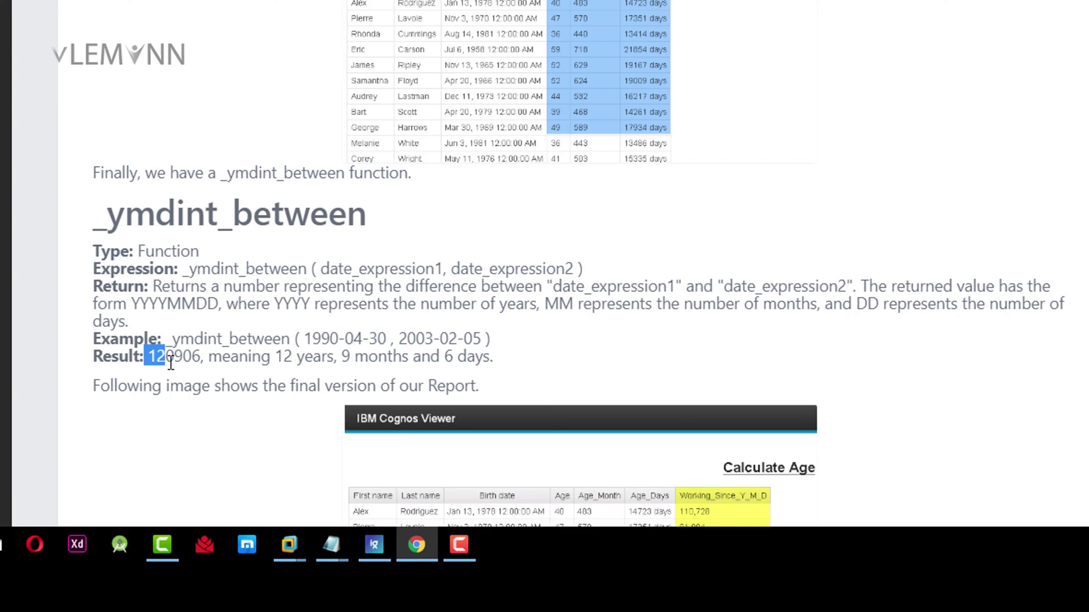
click(174, 358)
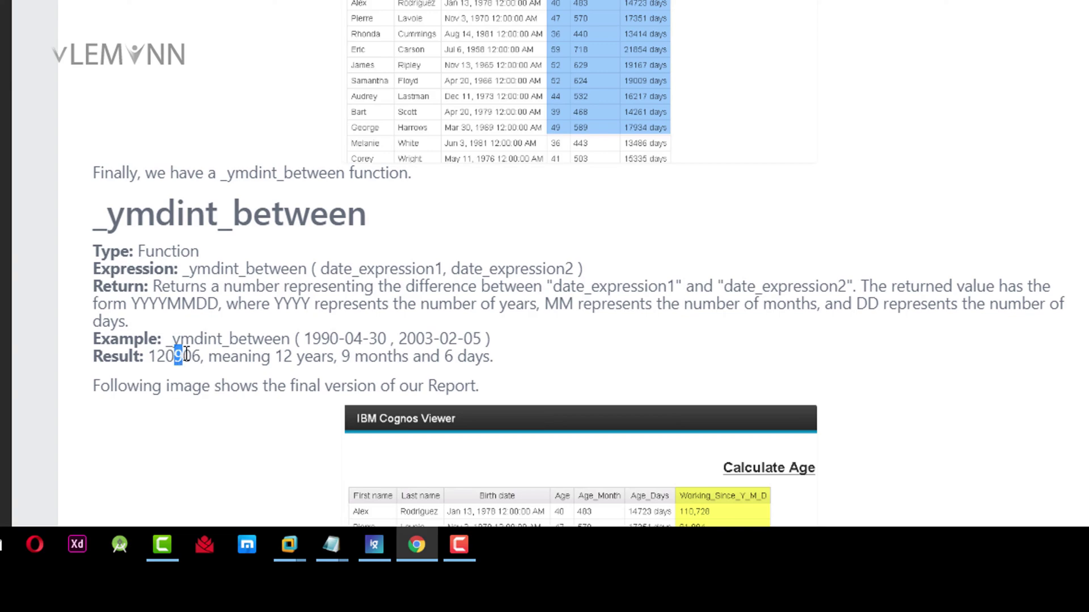
drag(191, 359, 153, 360)
click(194, 358)
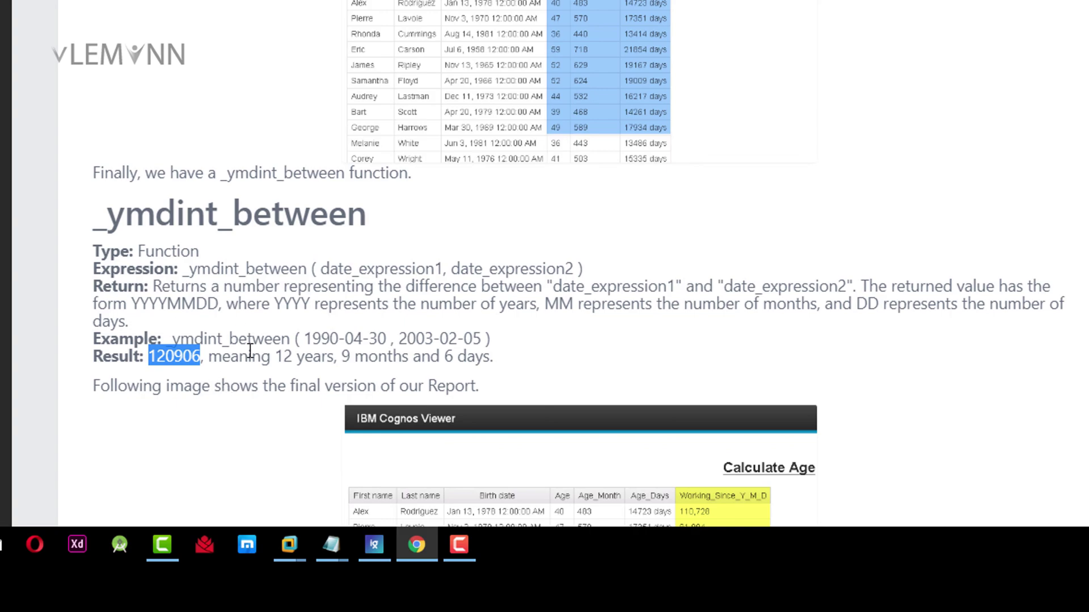
drag(276, 356, 379, 357)
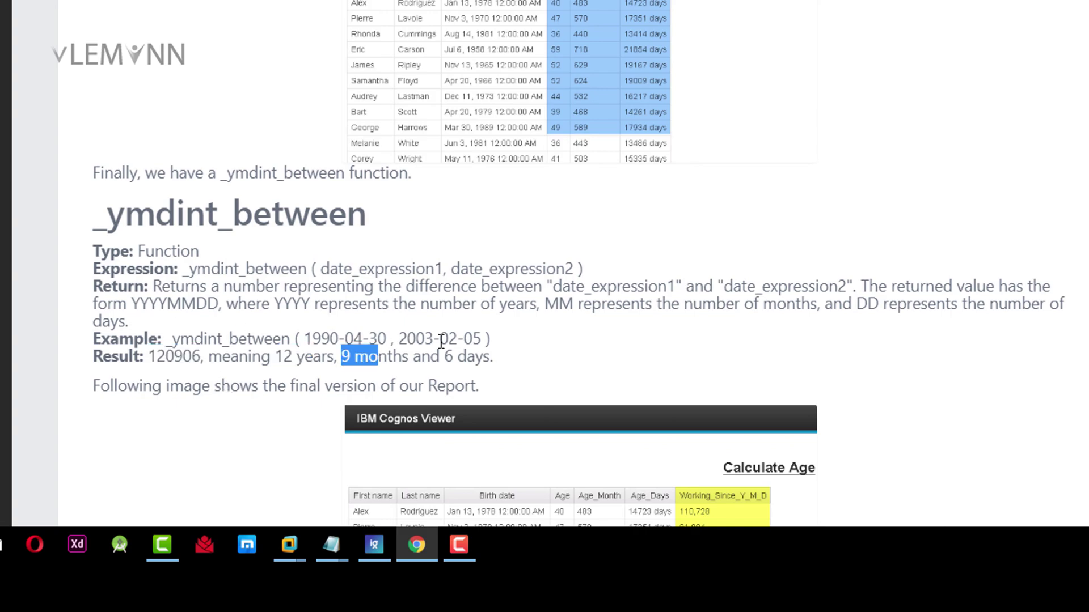
drag(452, 356, 489, 352)
click(489, 353)
scroll(468, 19, down, 6)
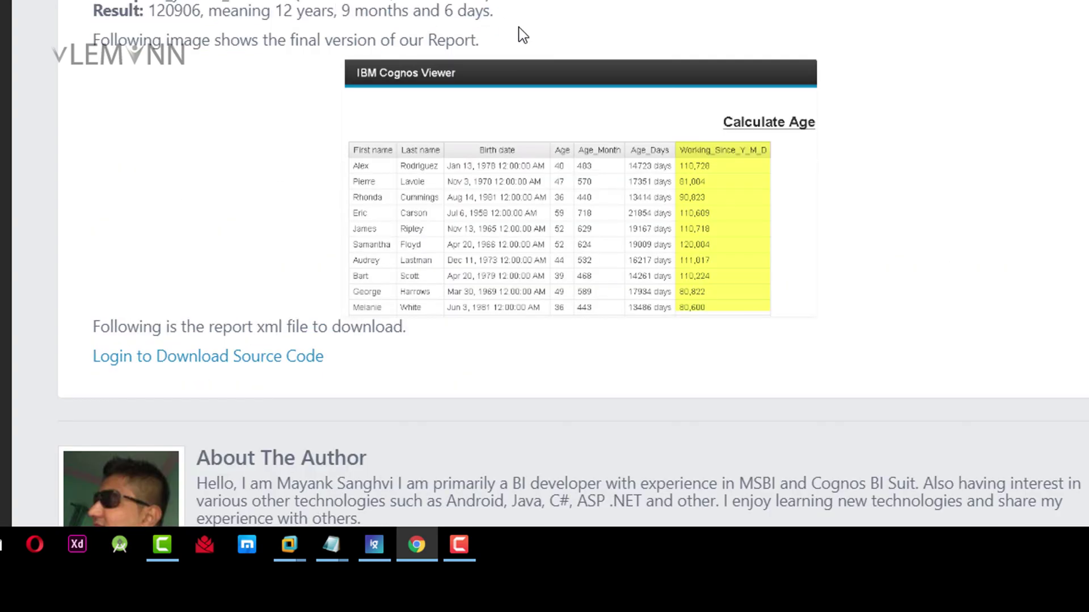